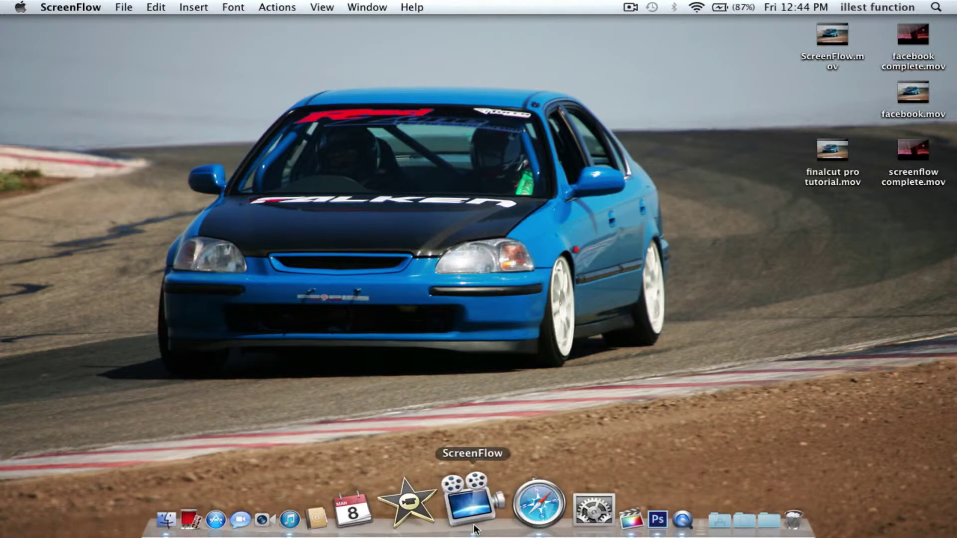
Bring Adobe Photoshop CS6 to the front from the Dock
click(565, 507)
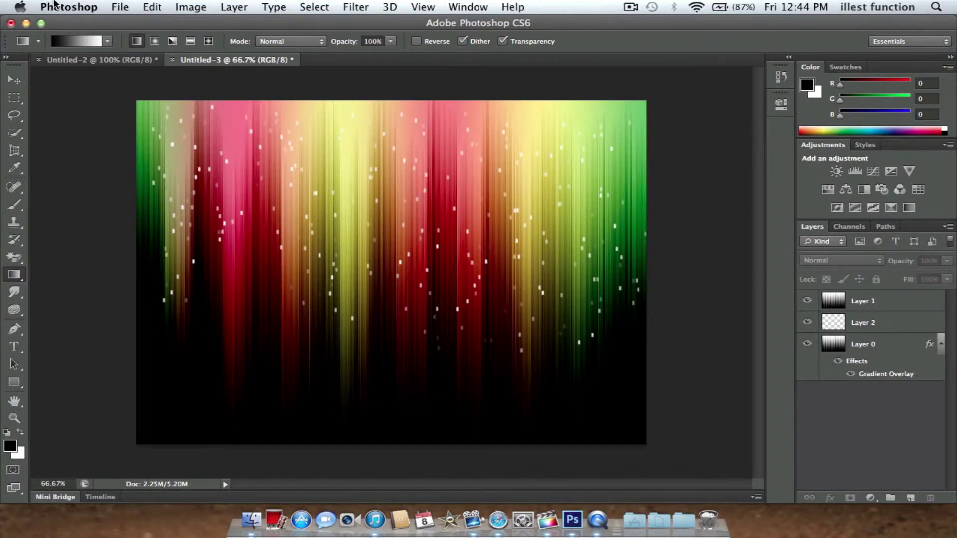
Create a new Web-preset 1024 × 768 document at 72 ppi with a white background
click(122, 8)
click(131, 28)
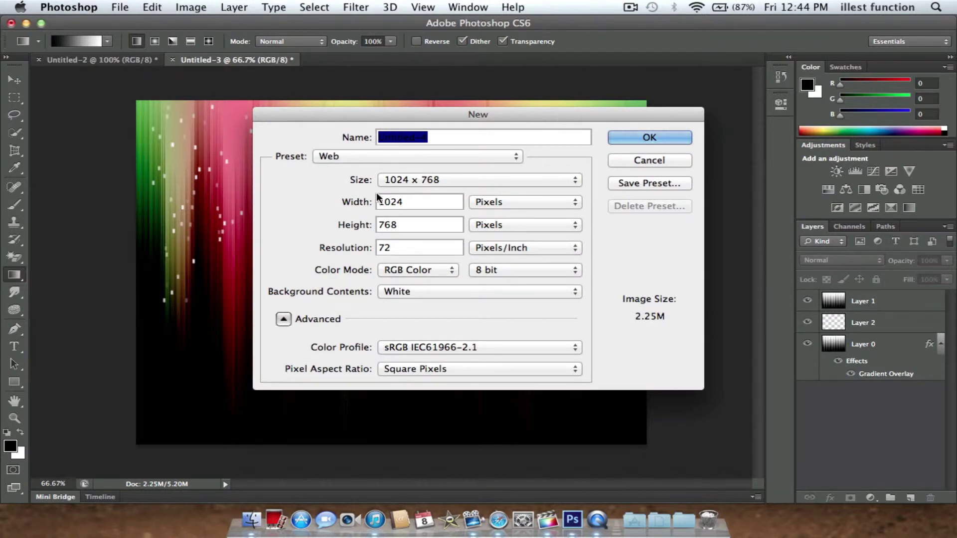
click(448, 179)
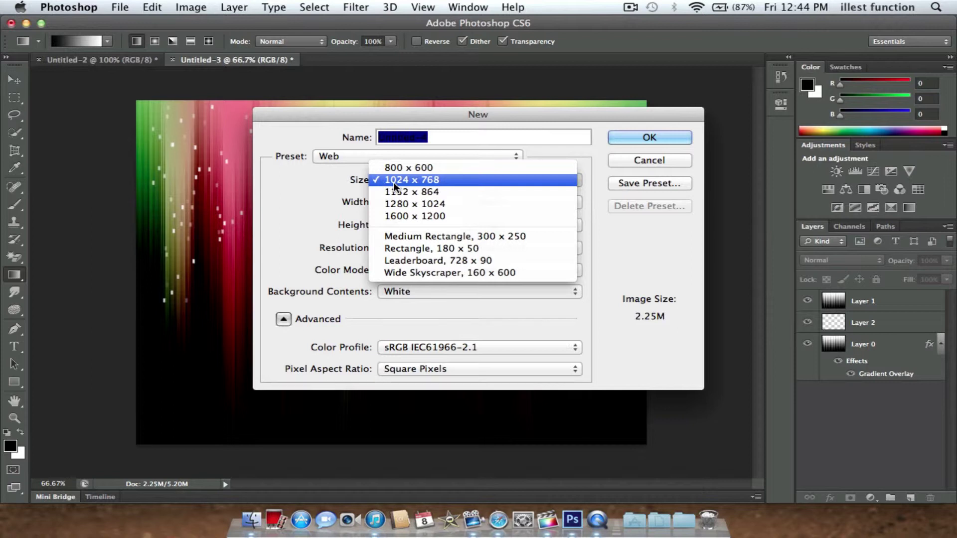
click(432, 180)
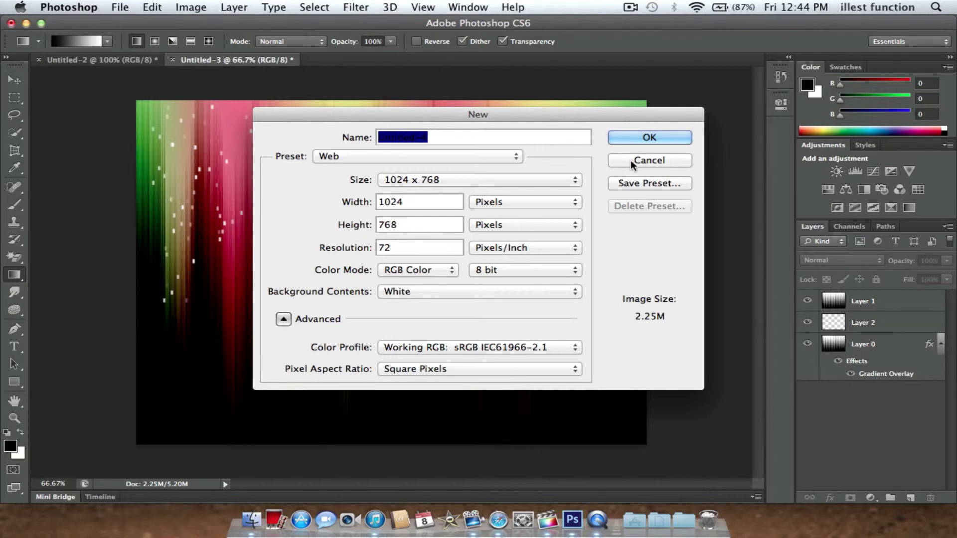
click(631, 135)
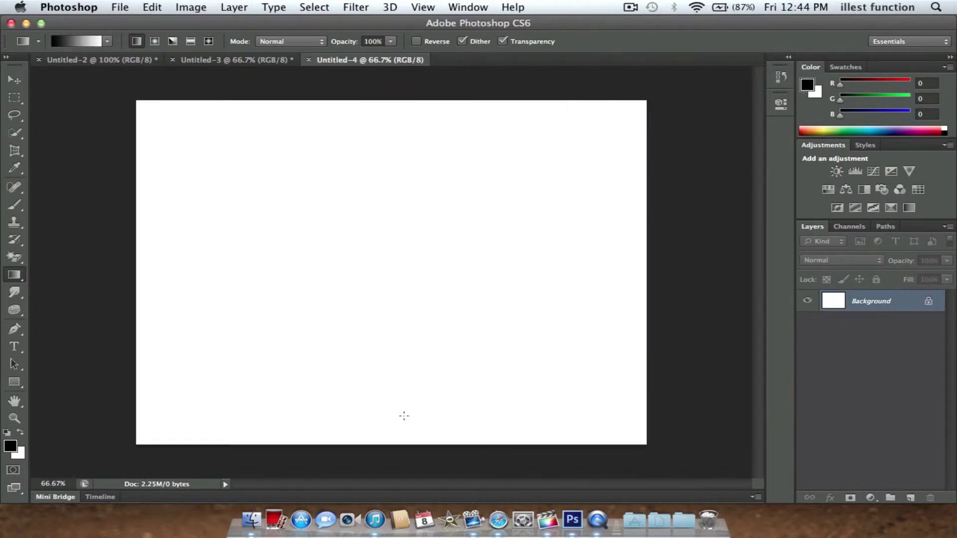
Browse the Aurora Borealis wallpapers on deviantART in Safari, then minimize Safari
click(491, 503)
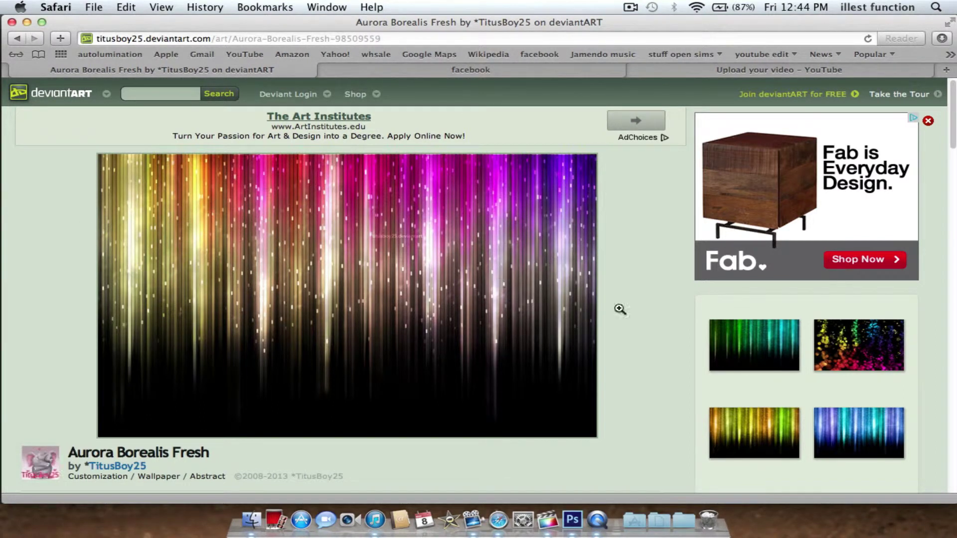
click(756, 343)
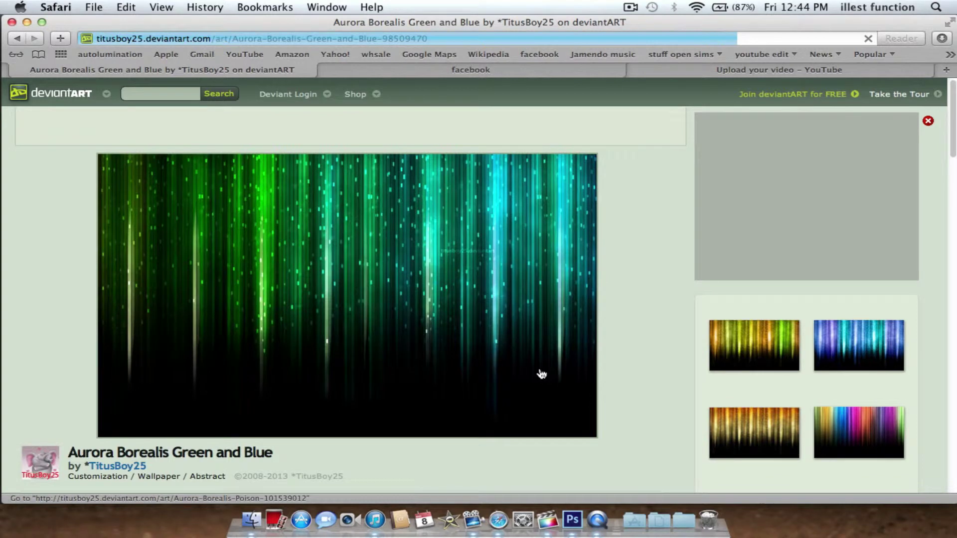
click(817, 413)
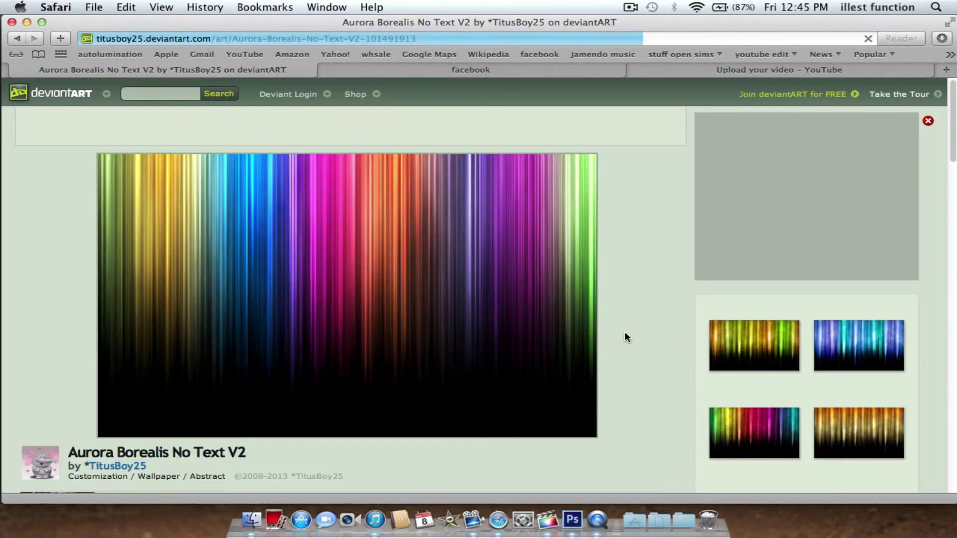
scroll(648, 349, down, 2)
click(743, 455)
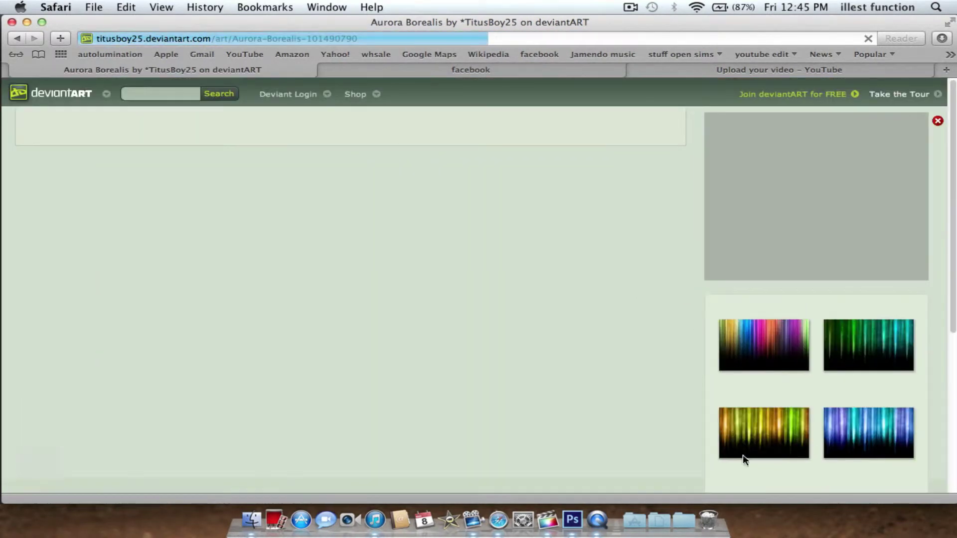
click(860, 345)
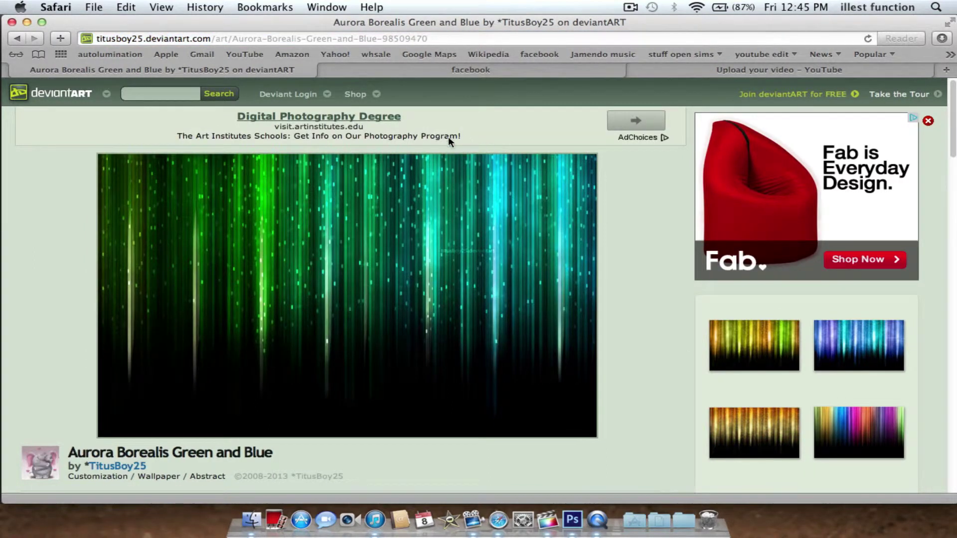
click(28, 23)
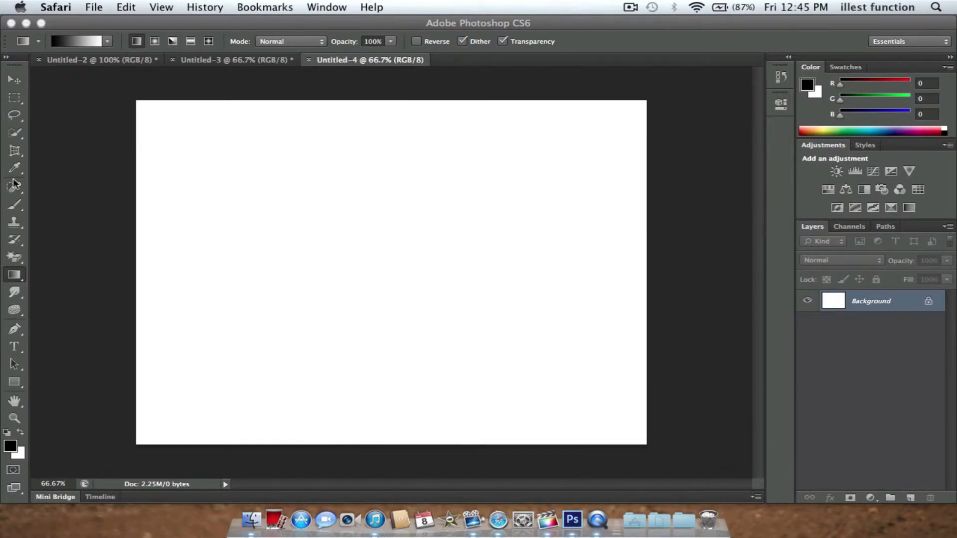
With default black/white colours, drag a white-top to black-bottom vertical gradient
click(20, 282)
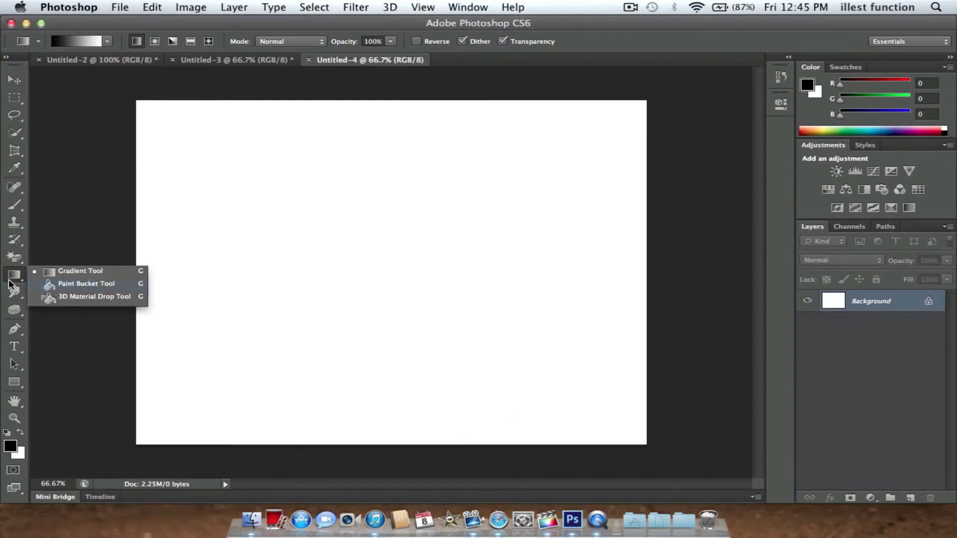
click(52, 285)
click(10, 280)
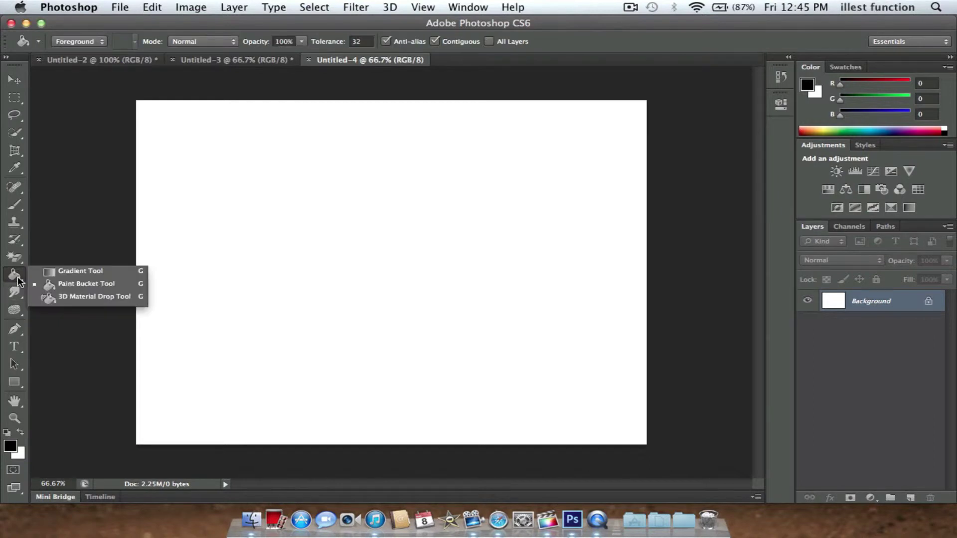
click(71, 272)
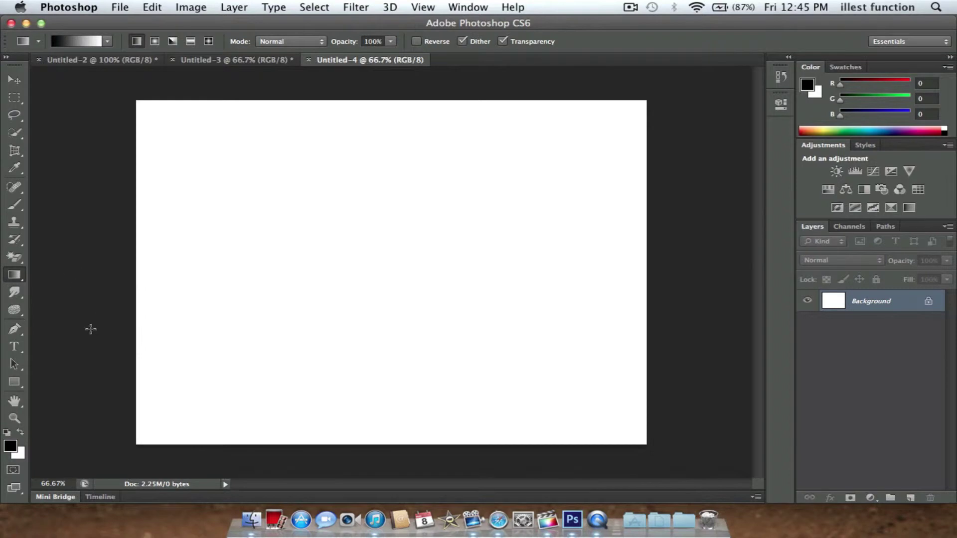
click(19, 432)
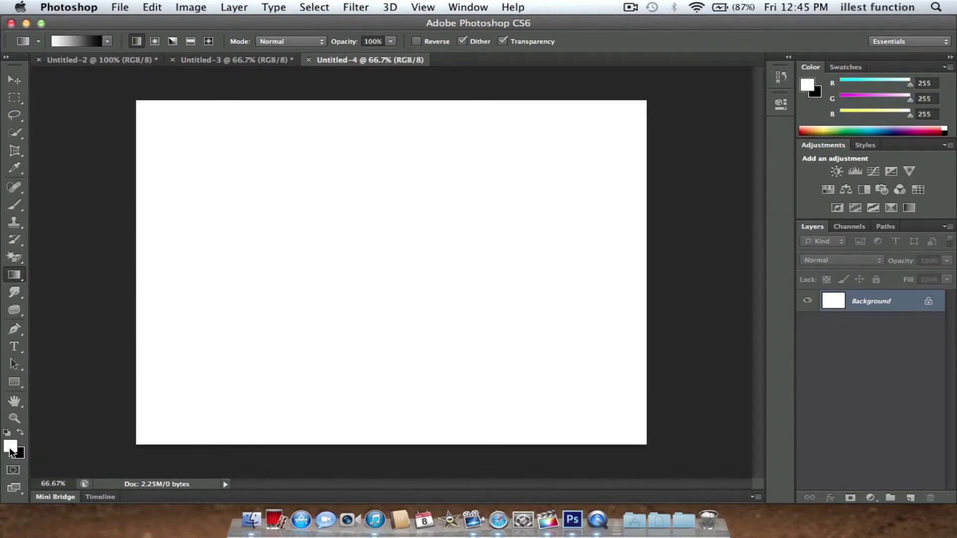
click(7, 433)
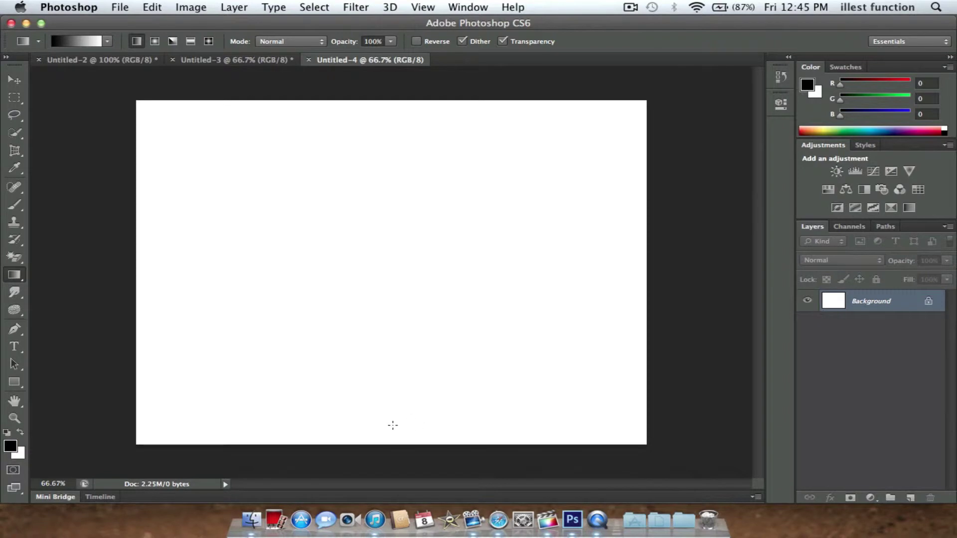
drag(393, 425, 397, 116)
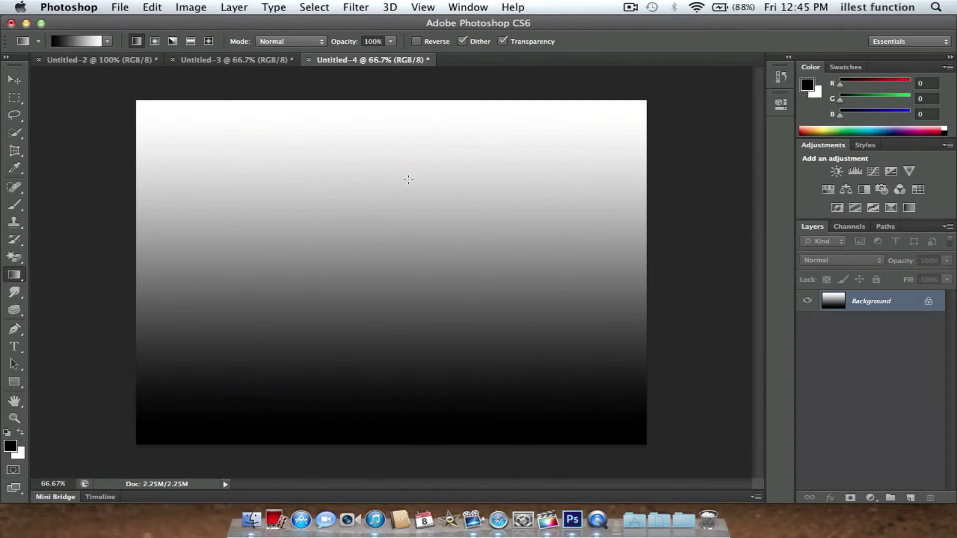
Apply a Square Wave filter: 10 generators, wavelength 10–120, amplitude 5–35
click(356, 7)
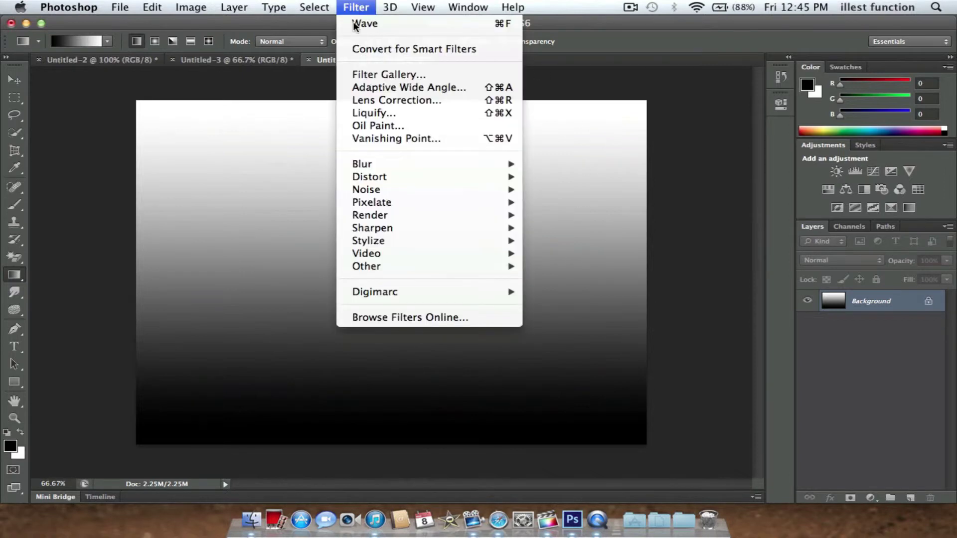
mouse_move(430, 179)
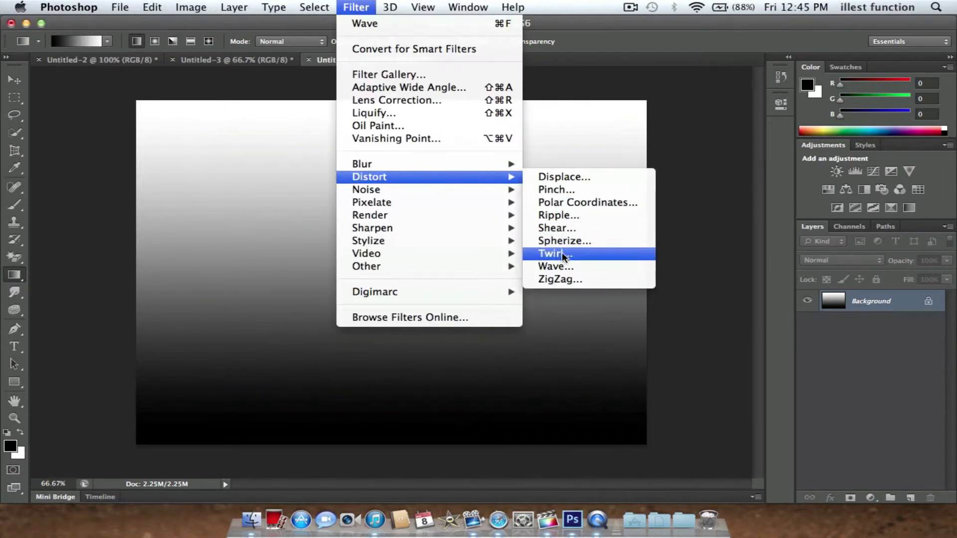
click(560, 266)
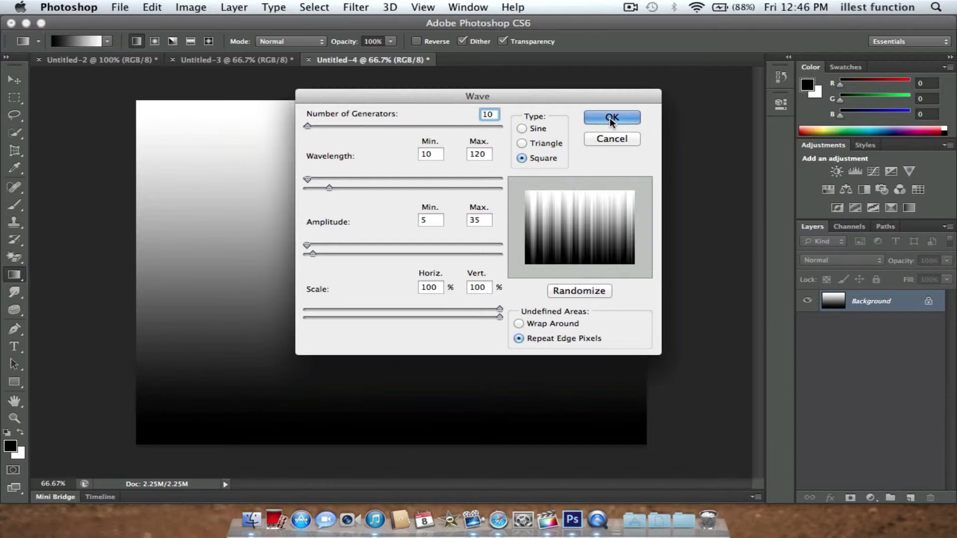
click(610, 118)
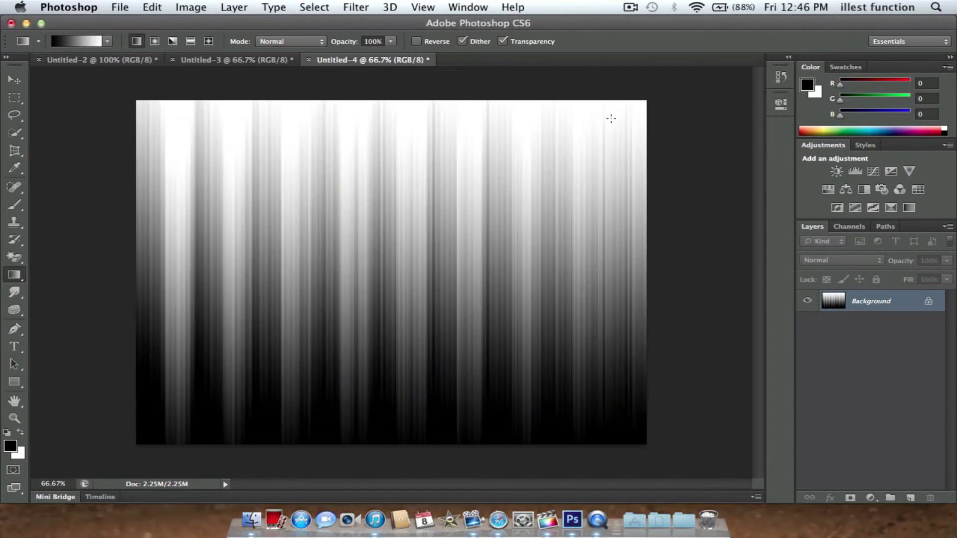
Convert the Background into Layer 0 and add a Gradient Overlay style
double_click(907, 304)
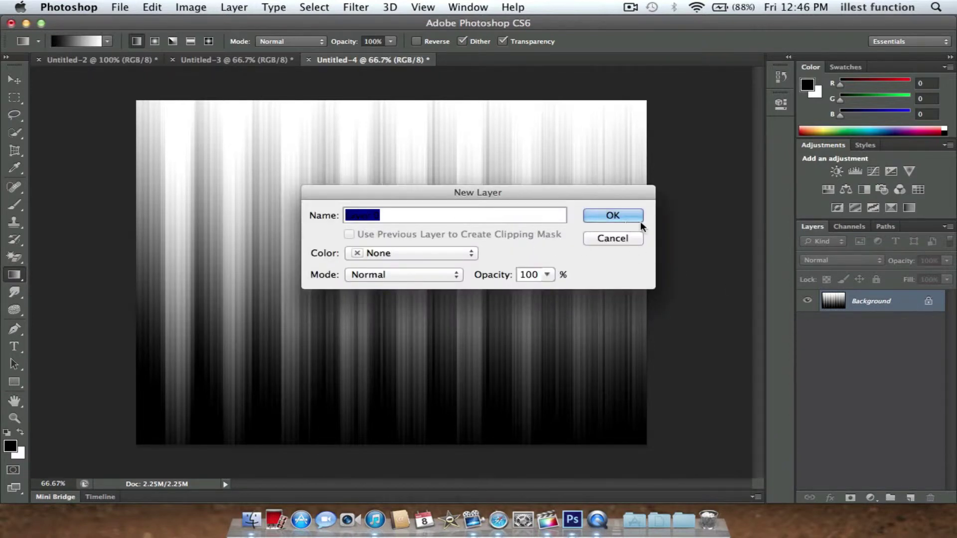
click(616, 217)
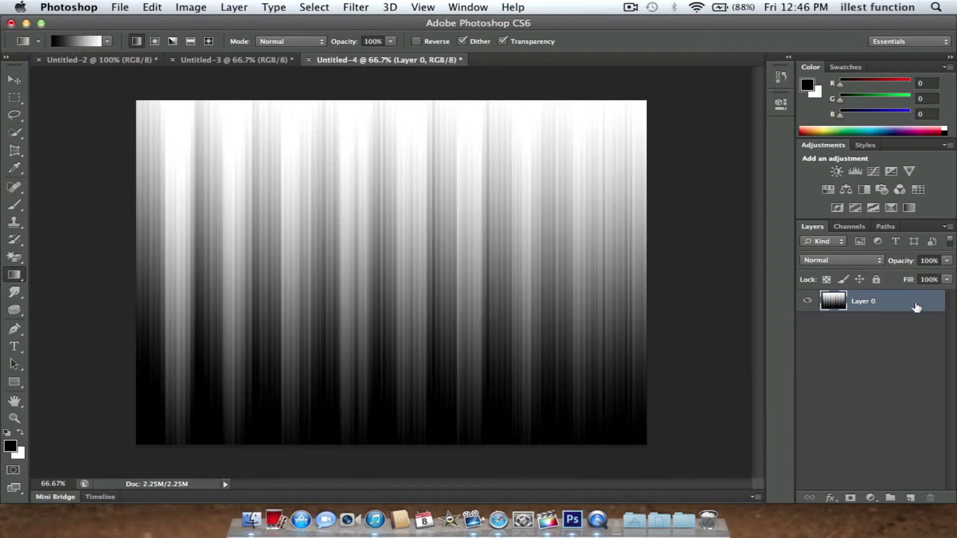
double_click(916, 304)
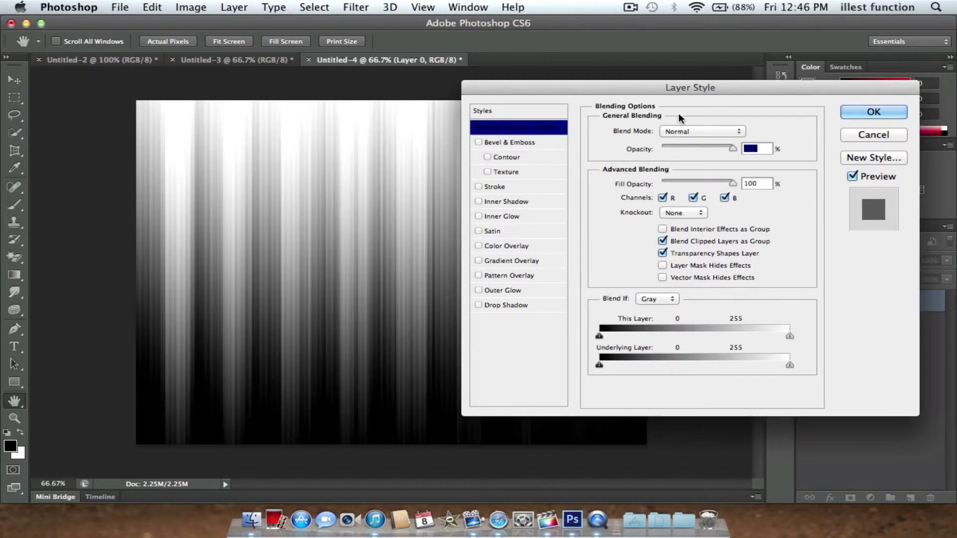
click(478, 260)
Set the Gradient Overlay to Linear Burn at 80% opacity with a -5° angle
click(503, 260)
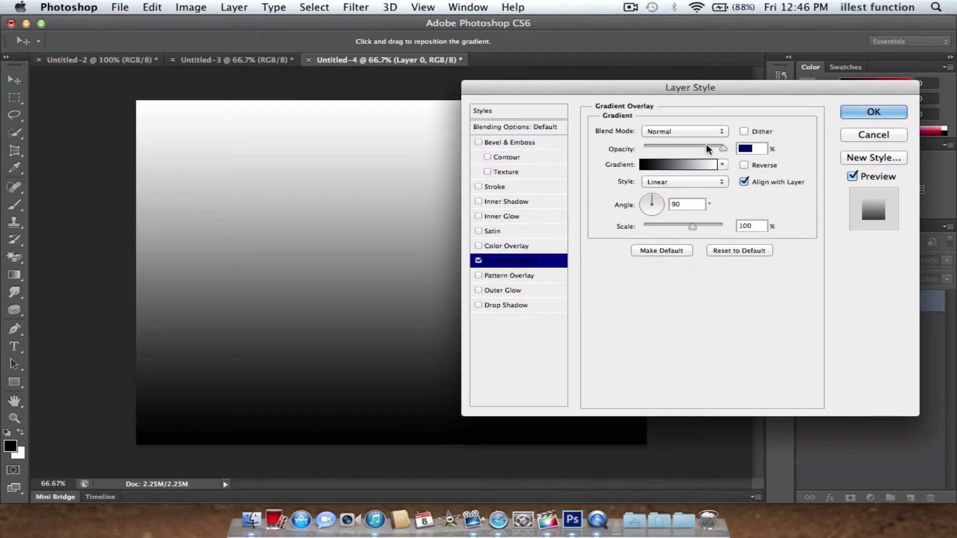
click(707, 128)
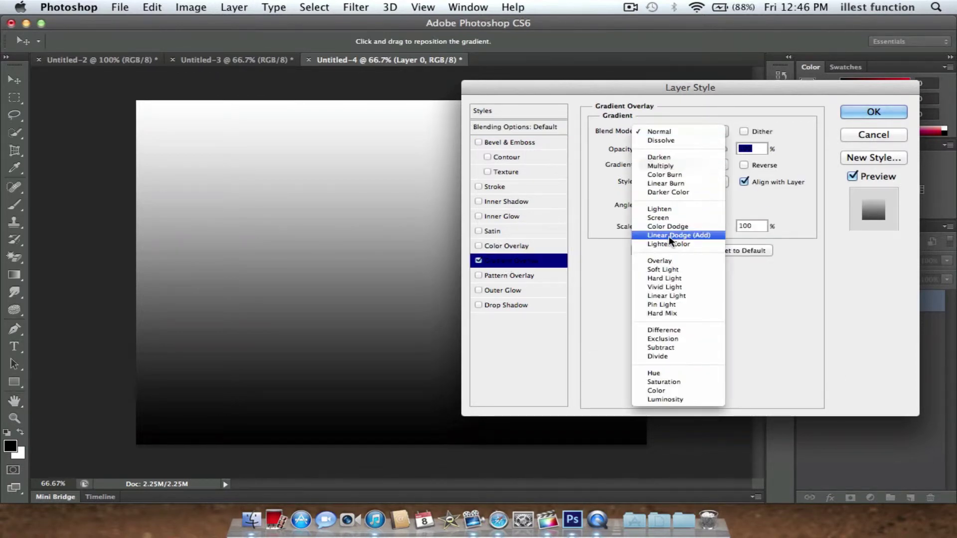
click(671, 184)
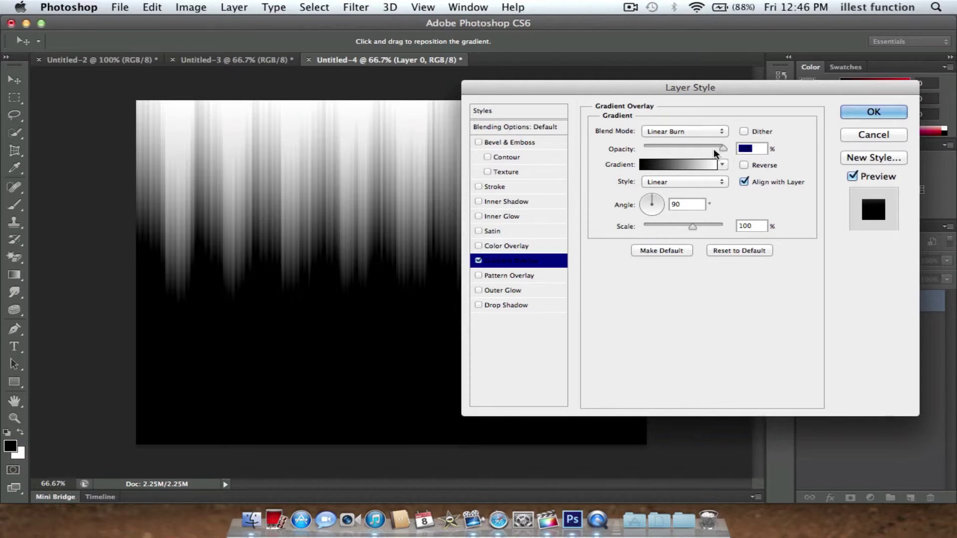
text(80)
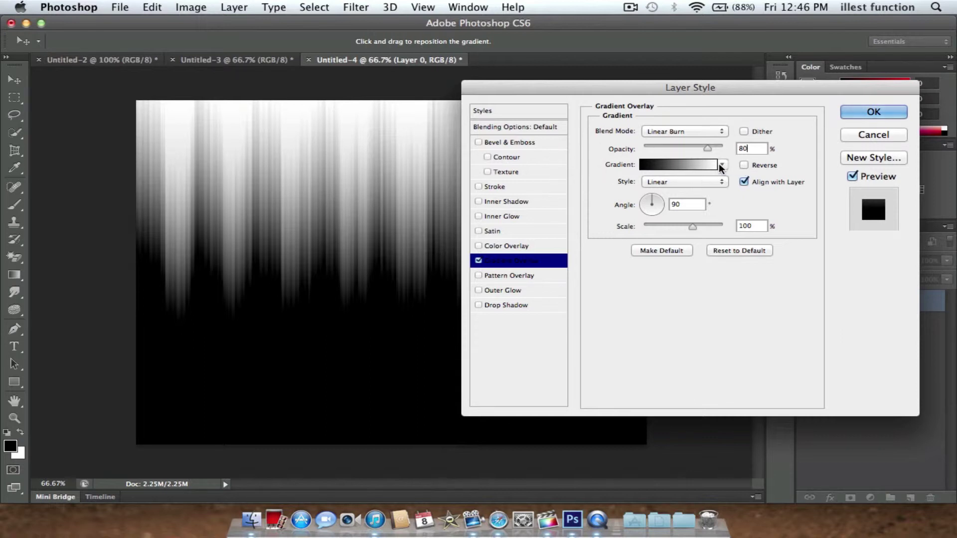
click(658, 205)
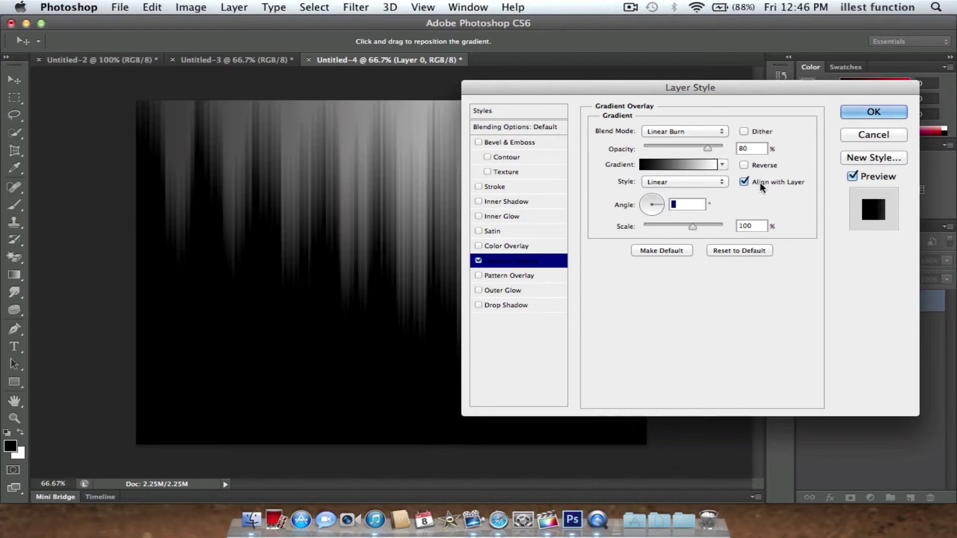
Load the Spectrums gradient set, replacing the current gradient presets
click(722, 164)
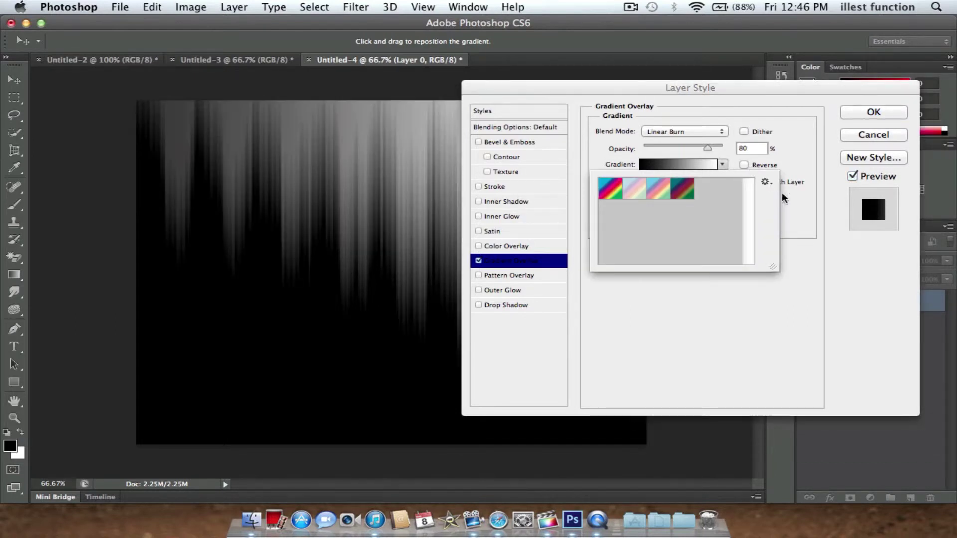
click(766, 182)
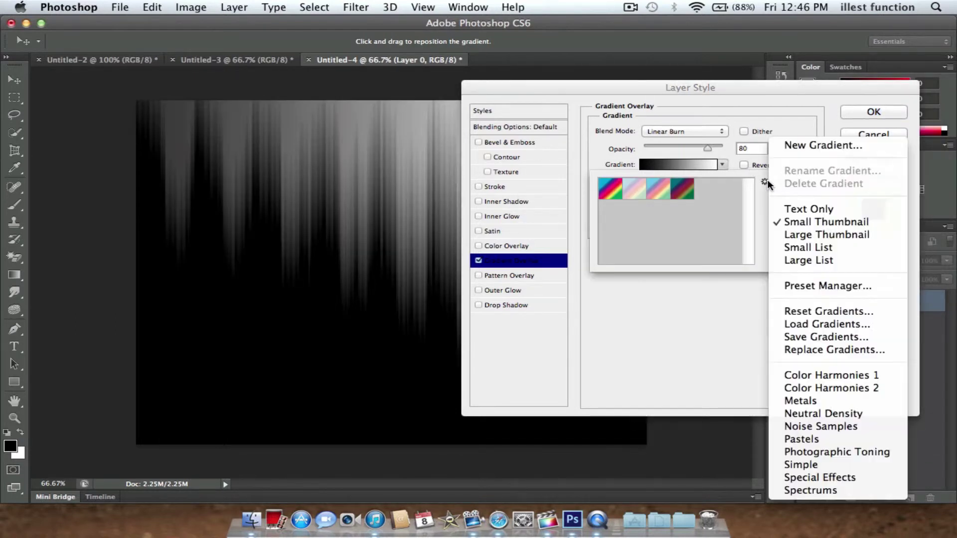
click(812, 491)
click(611, 193)
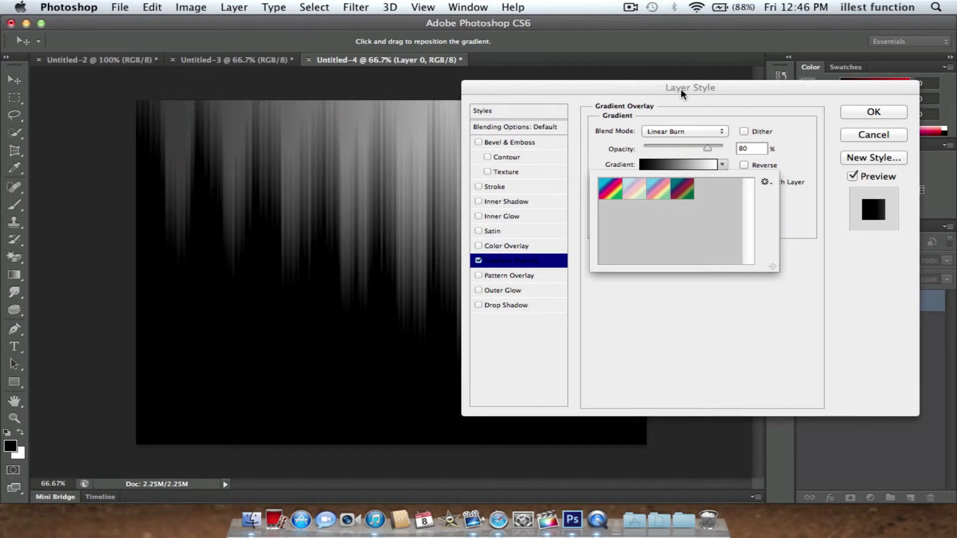
drag(682, 93, 625, 67)
Choose the Spectrum rainbow gradient for the overlay and apply the layer style
click(664, 138)
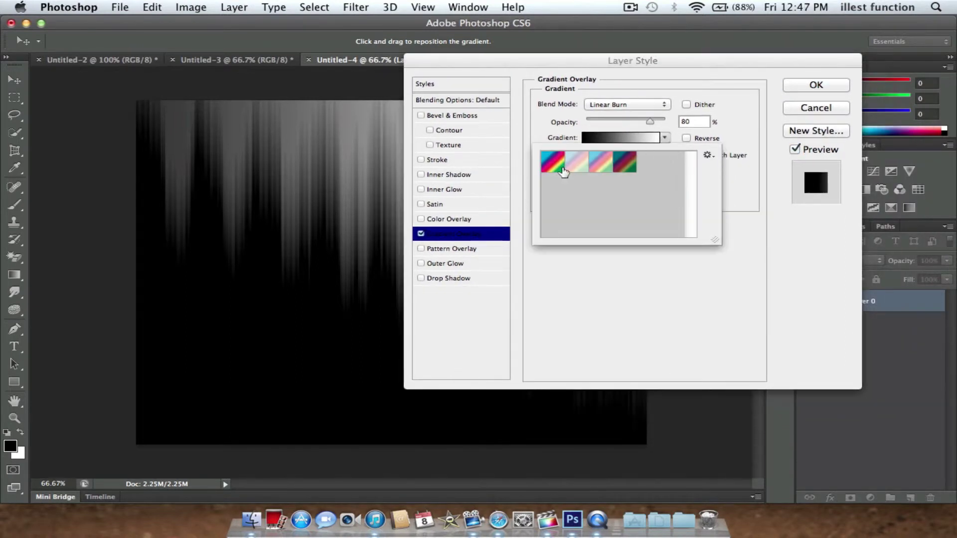
click(558, 165)
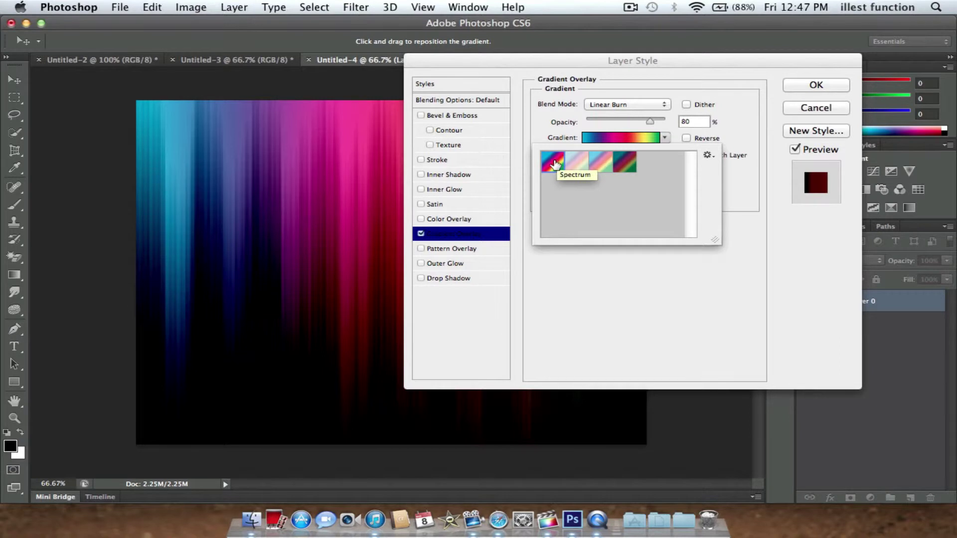
double_click(554, 162)
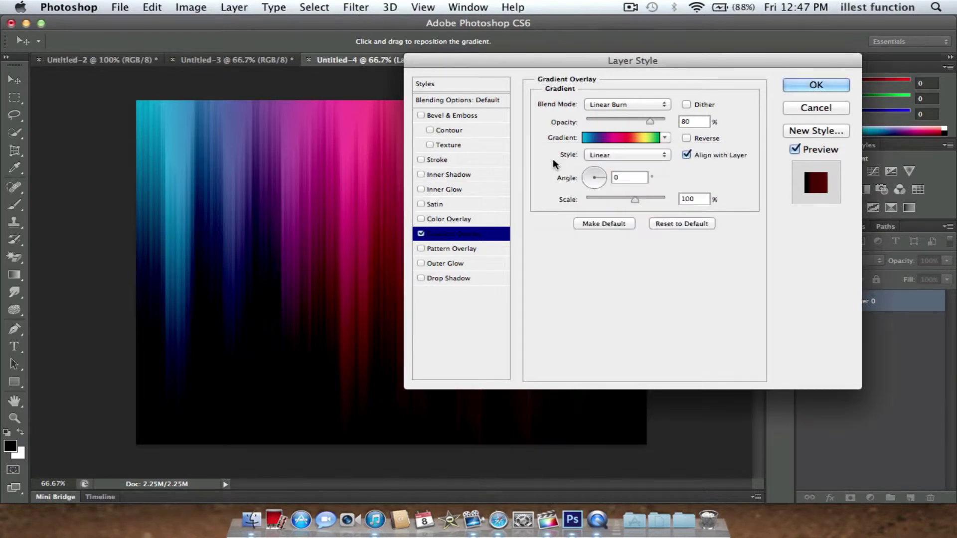
click(597, 138)
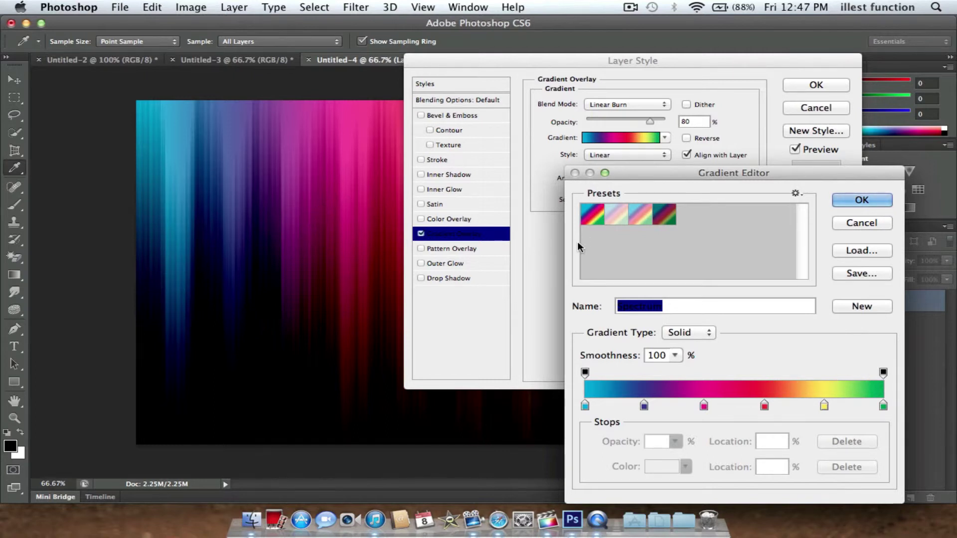
click(678, 302)
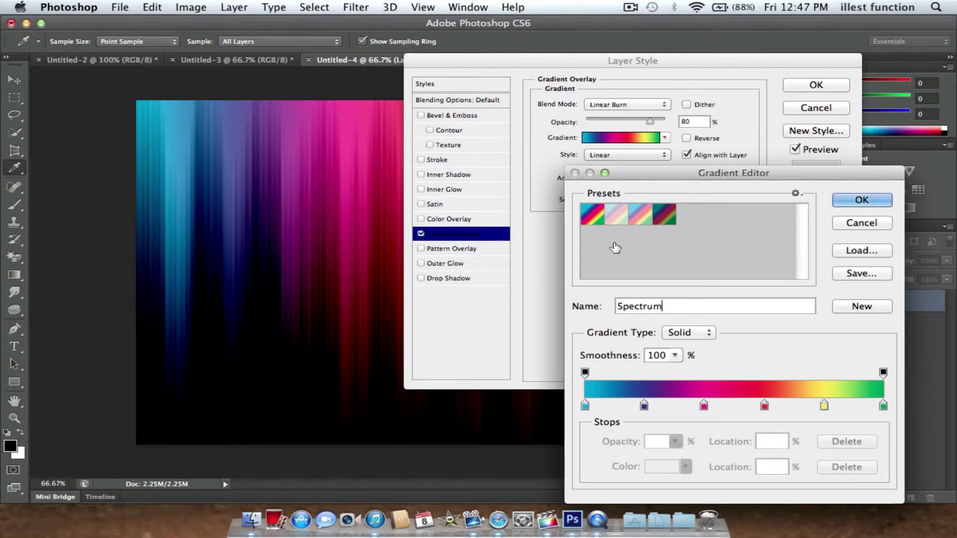
click(859, 199)
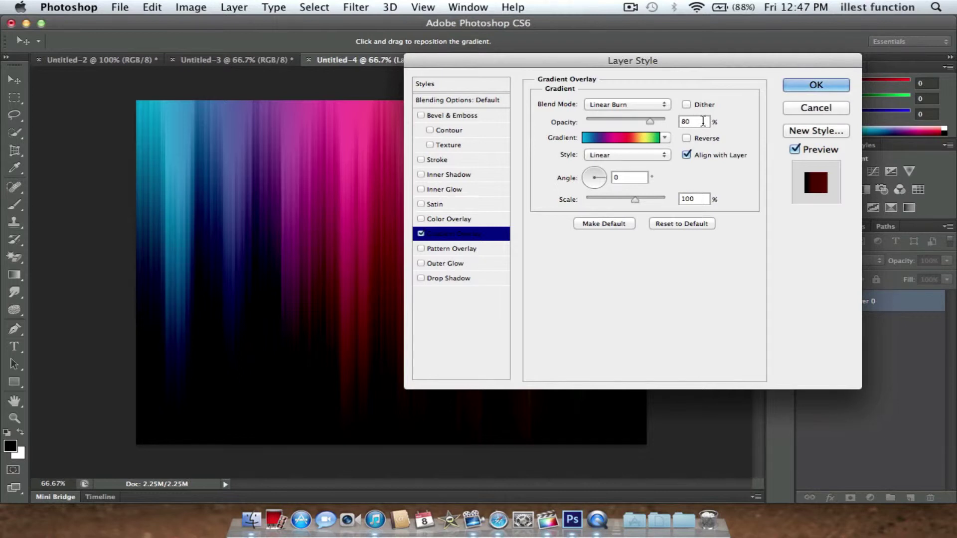
click(816, 85)
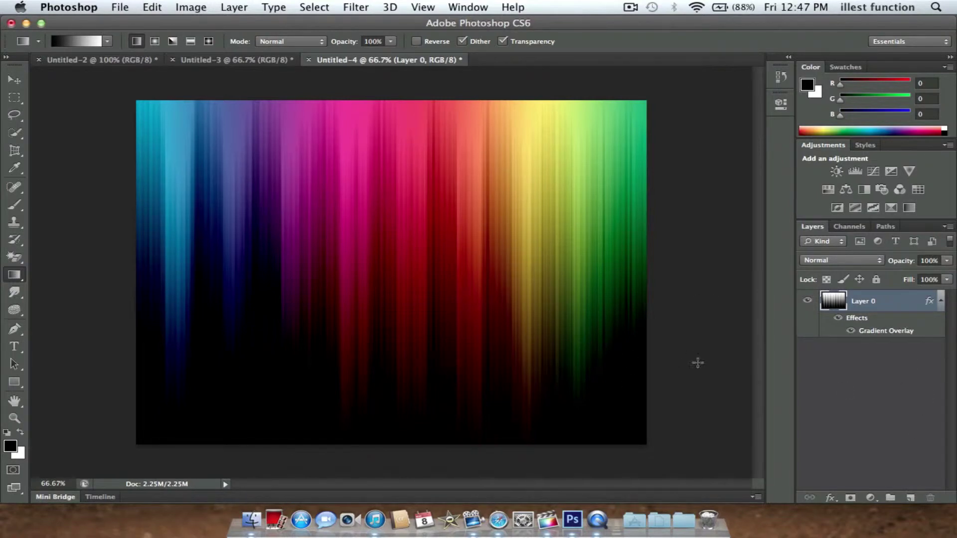
Add a new Layer 1 filled with a white-to-black vertical gradient
click(910, 497)
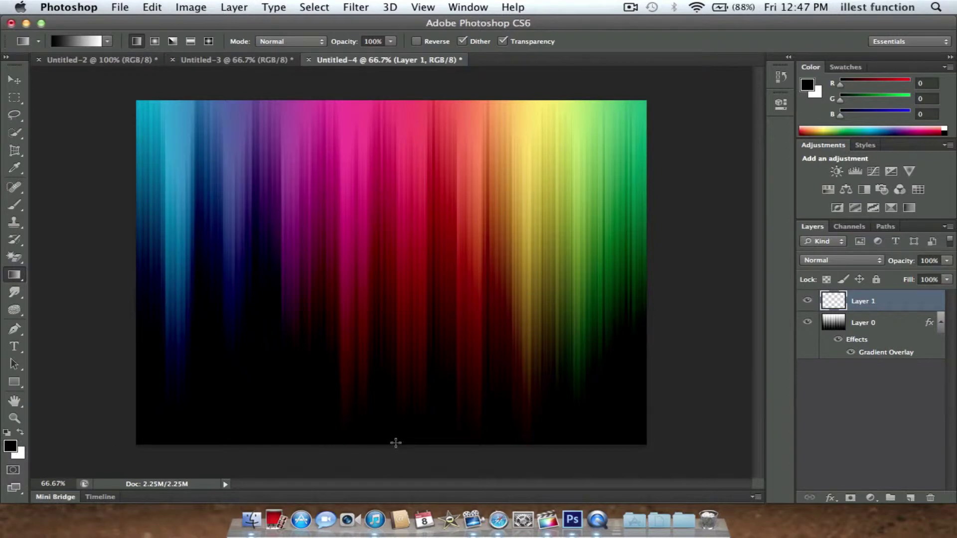
drag(394, 438, 430, 159)
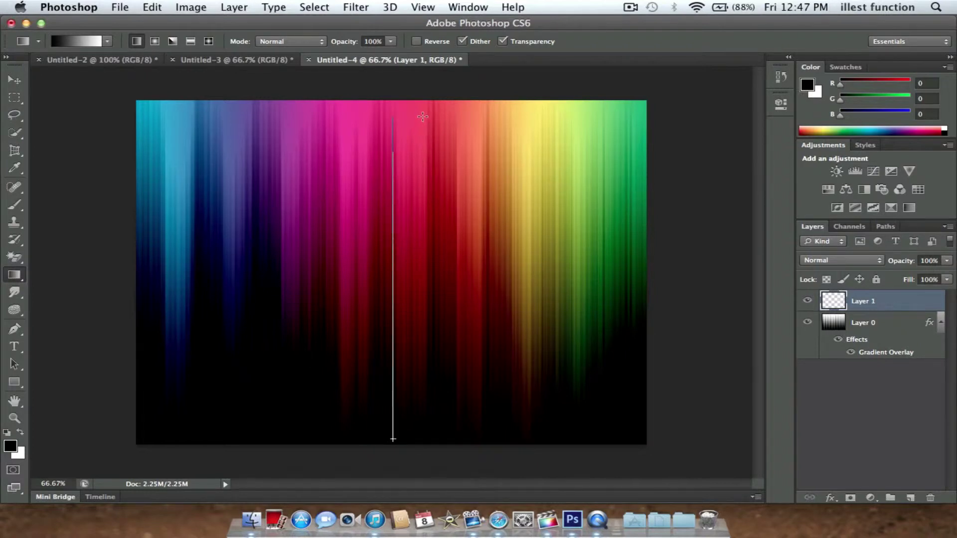
drag(423, 117, 423, 116)
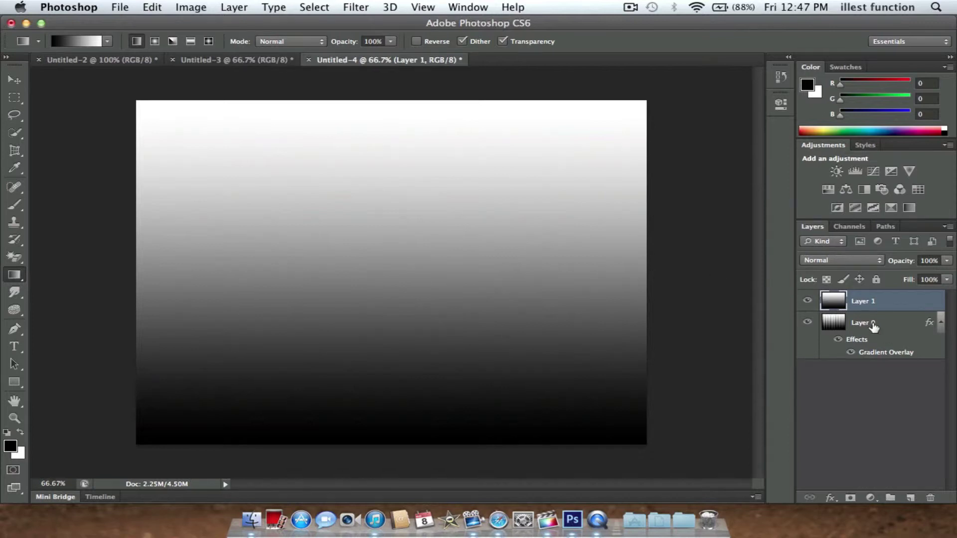
Set Layer 1's blend mode to Soft Light
click(857, 259)
click(858, 259)
click(858, 259)
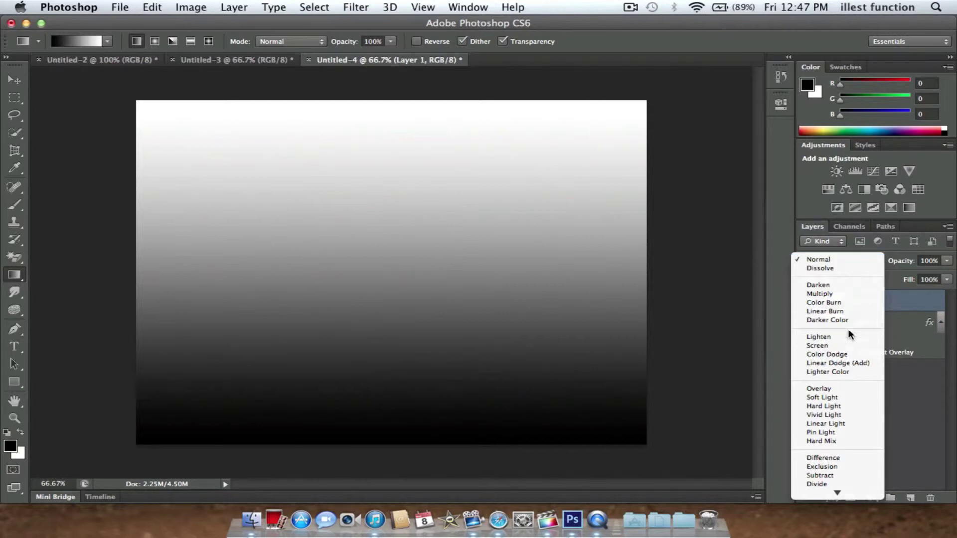
click(833, 396)
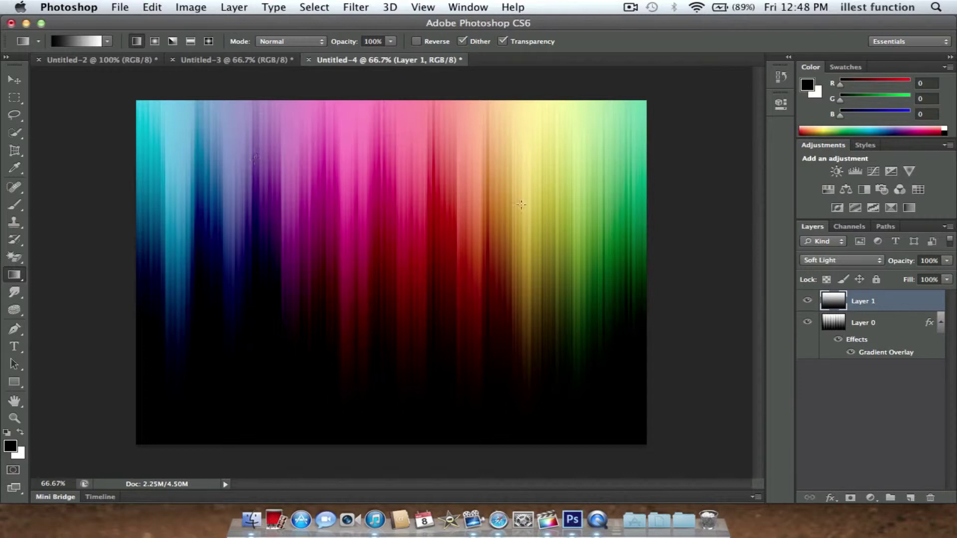
Select Layer 0 and apply the Sharpen More filter to the streaks
click(882, 323)
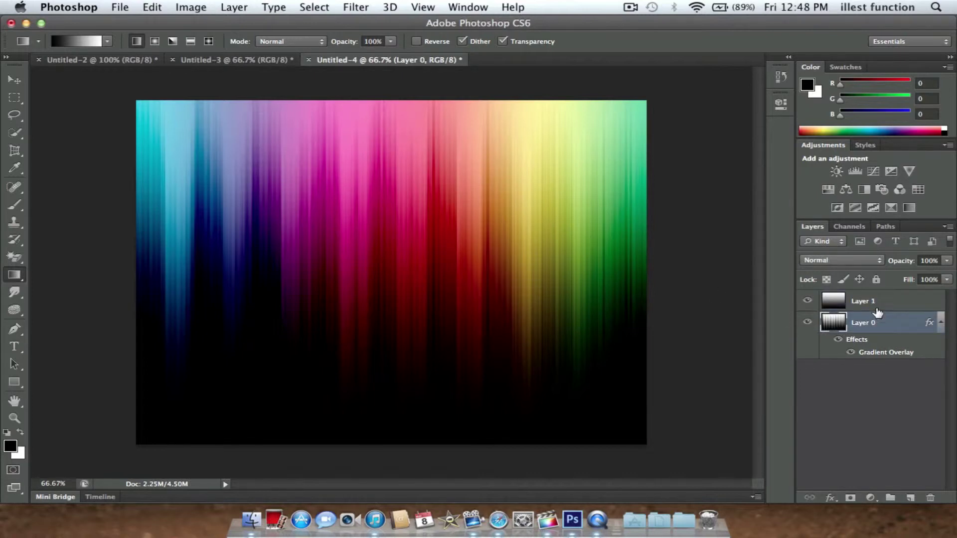
click(875, 304)
click(869, 331)
click(356, 6)
click(356, 6)
click(353, 7)
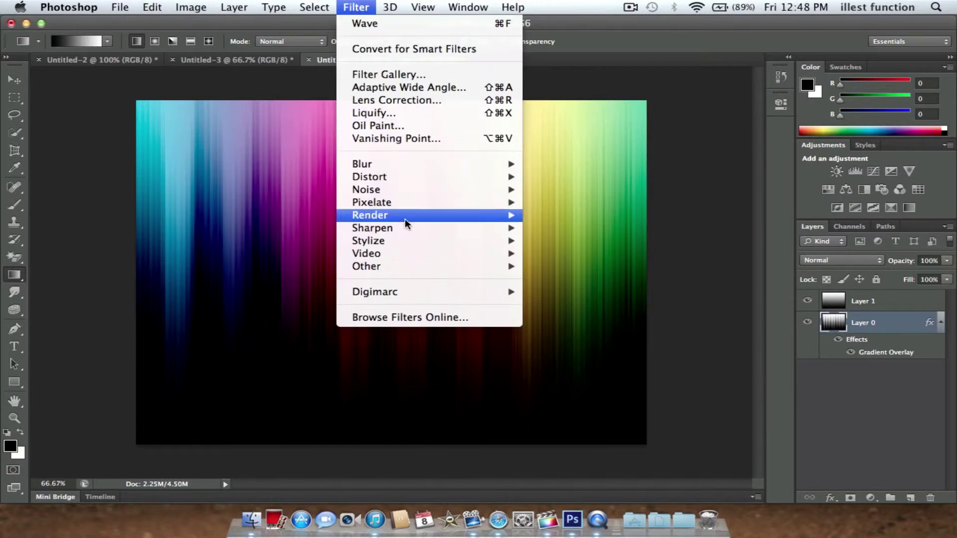
mouse_move(478, 242)
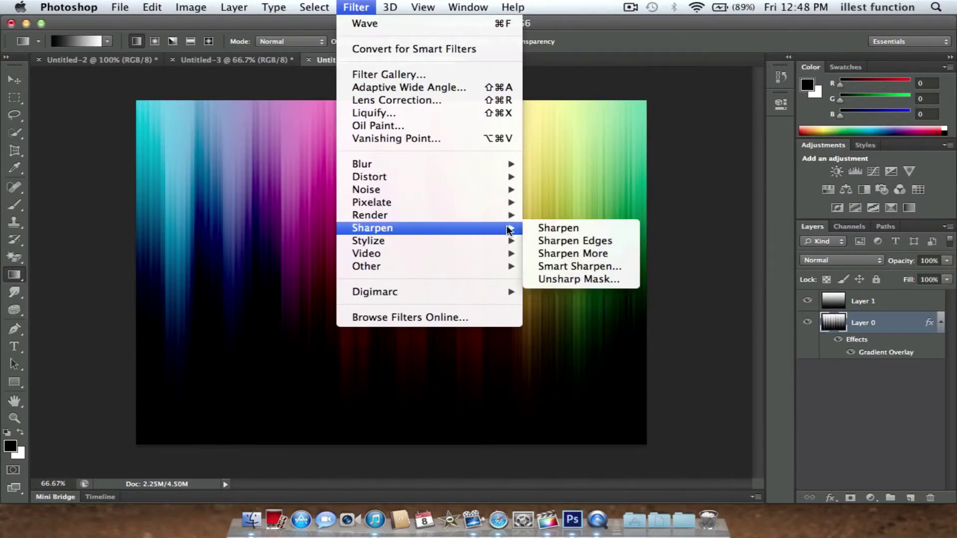
click(565, 252)
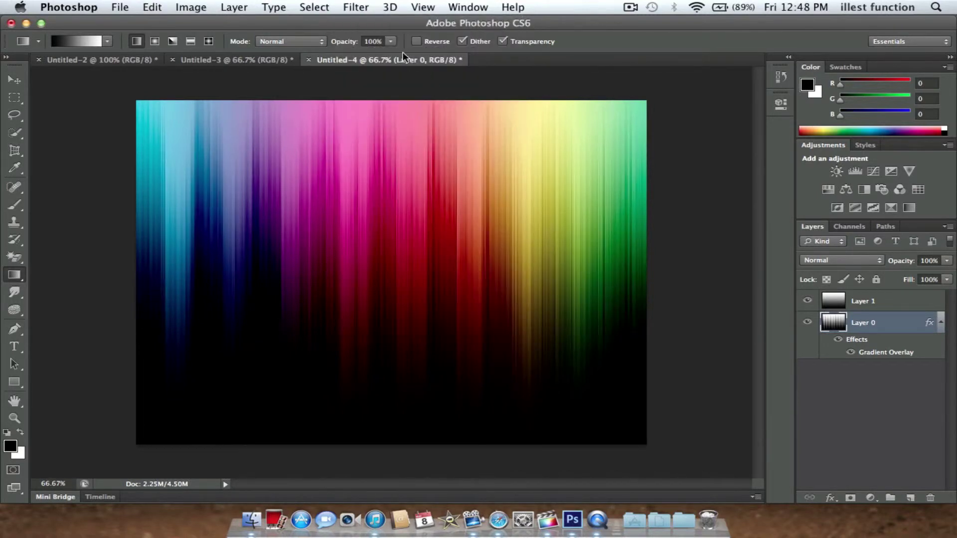
Apply the Sharpen Edges filter to the Layer 0 streaks
click(362, 8)
mouse_move(441, 228)
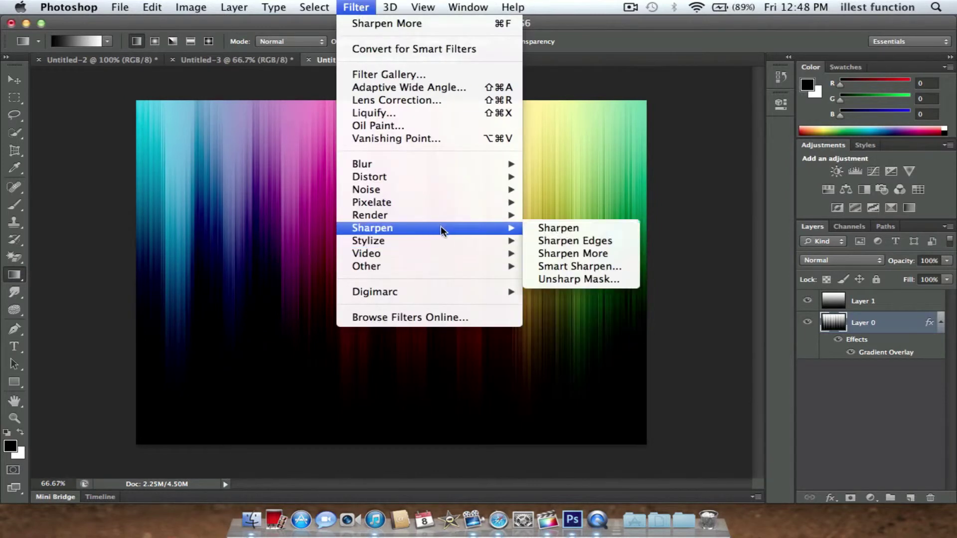
click(570, 240)
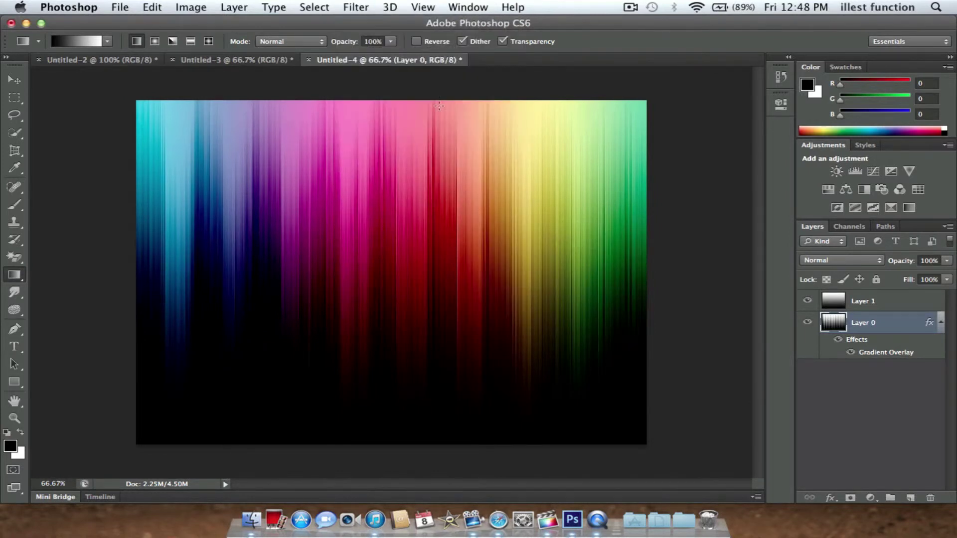
click(359, 6)
mouse_move(472, 231)
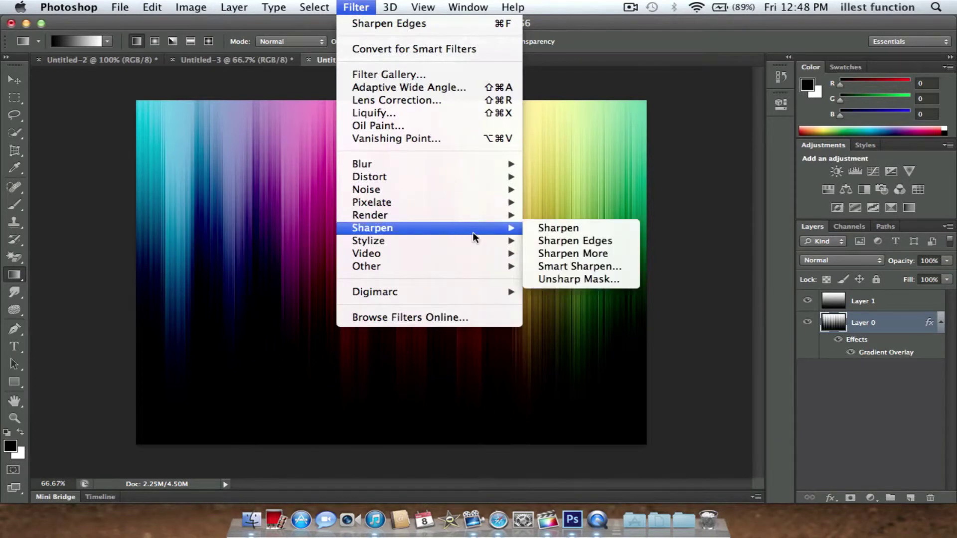
click(564, 265)
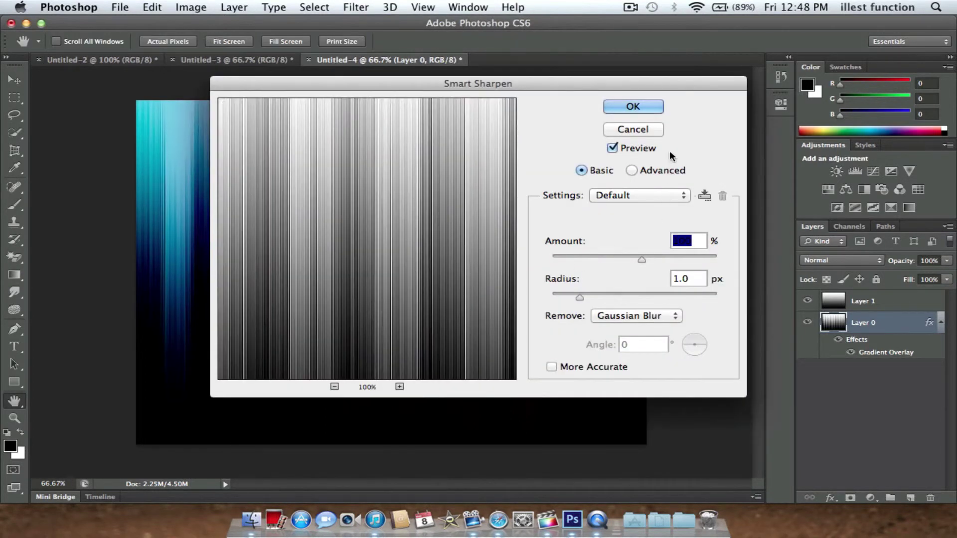
drag(415, 86, 630, 60)
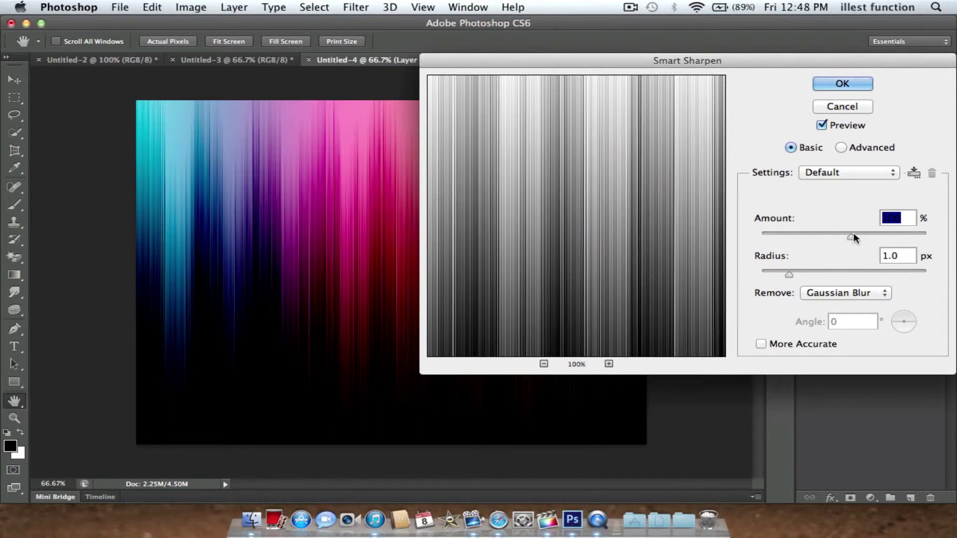
drag(852, 237, 844, 237)
drag(789, 274, 830, 272)
drag(796, 234, 909, 232)
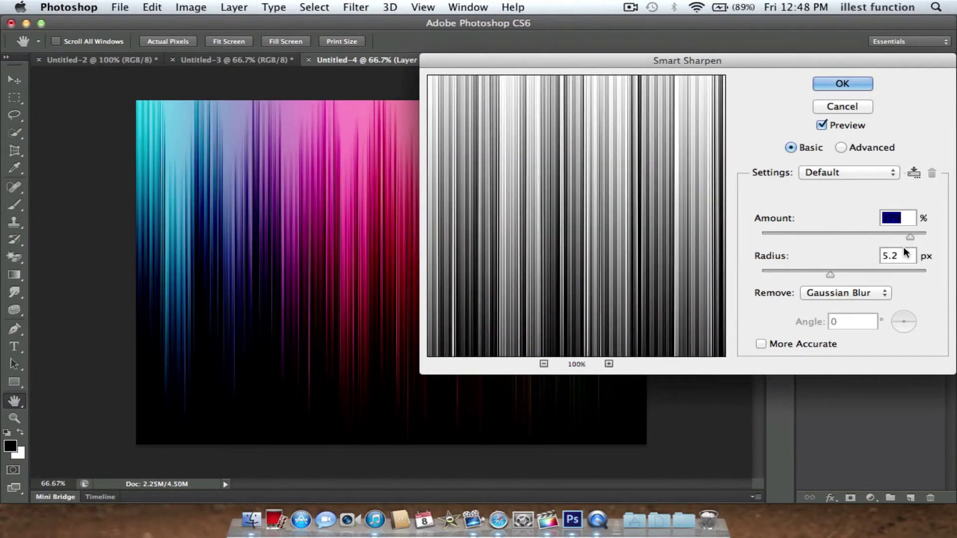
drag(839, 275, 769, 275)
click(789, 234)
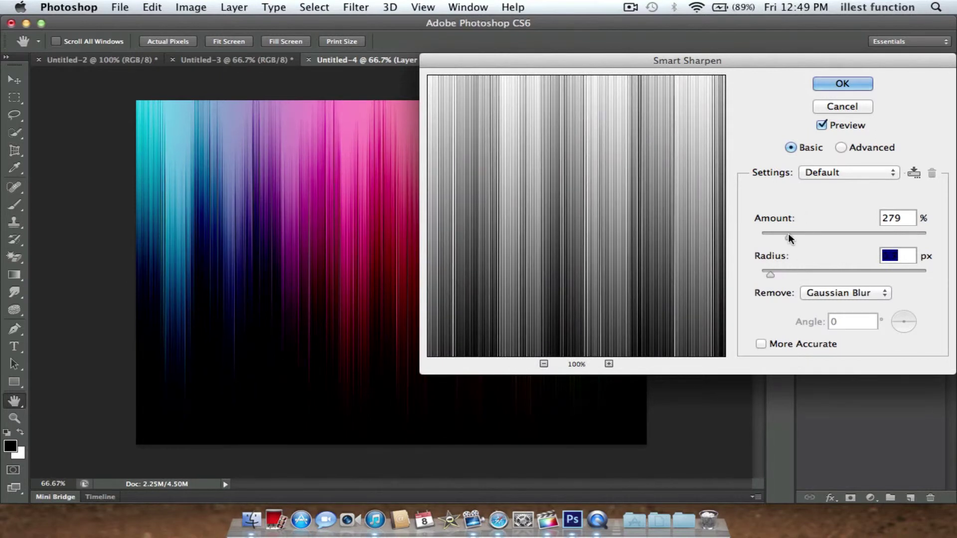
click(830, 106)
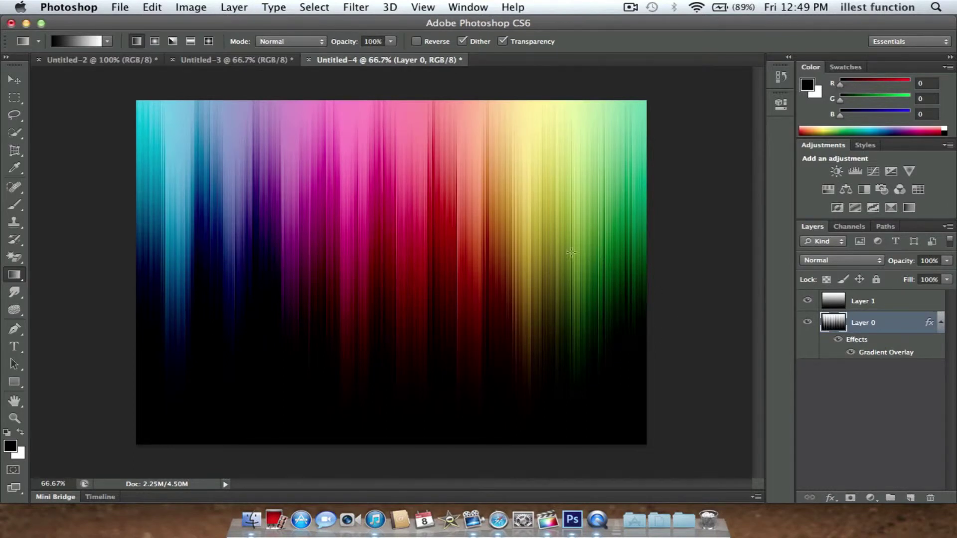
Apply Sharpen Edges again to the rainbow streaks on Layer 0
click(355, 7)
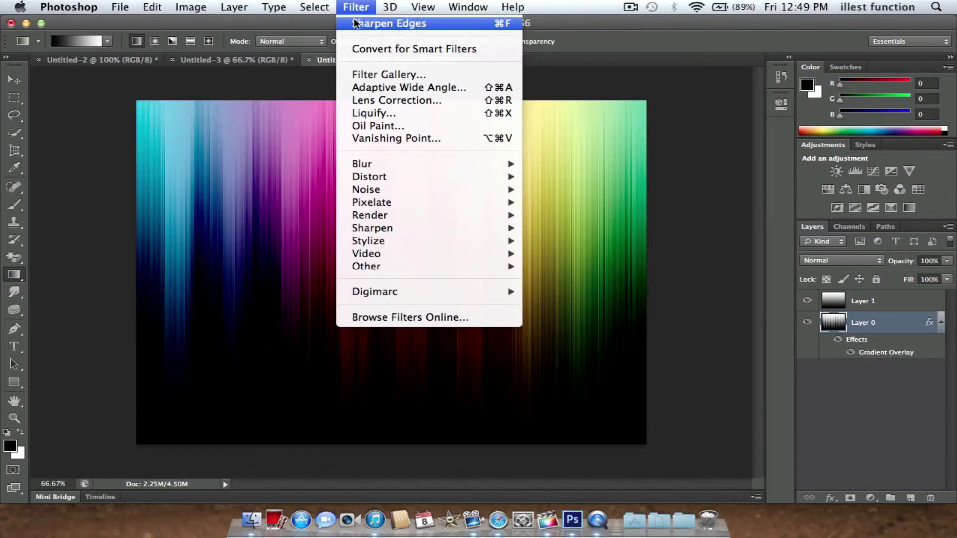
click(353, 26)
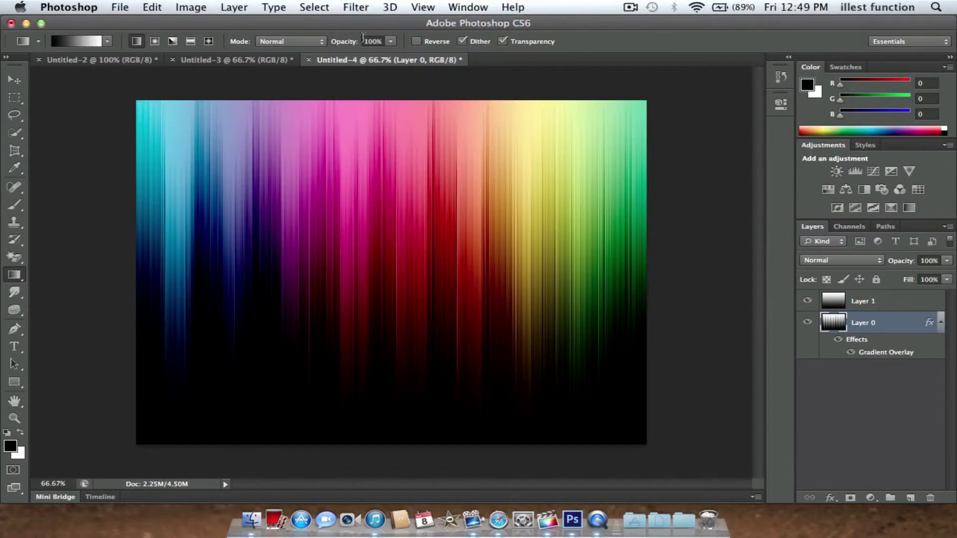
click(355, 7)
click(355, 24)
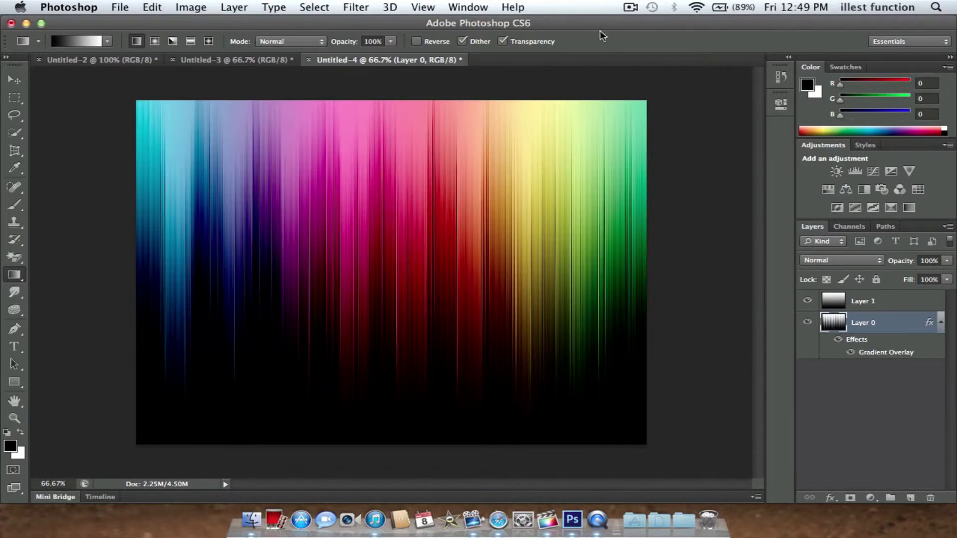
Glance at the Untitled-3 document, return to Untitled-4, and open the File menu
click(213, 58)
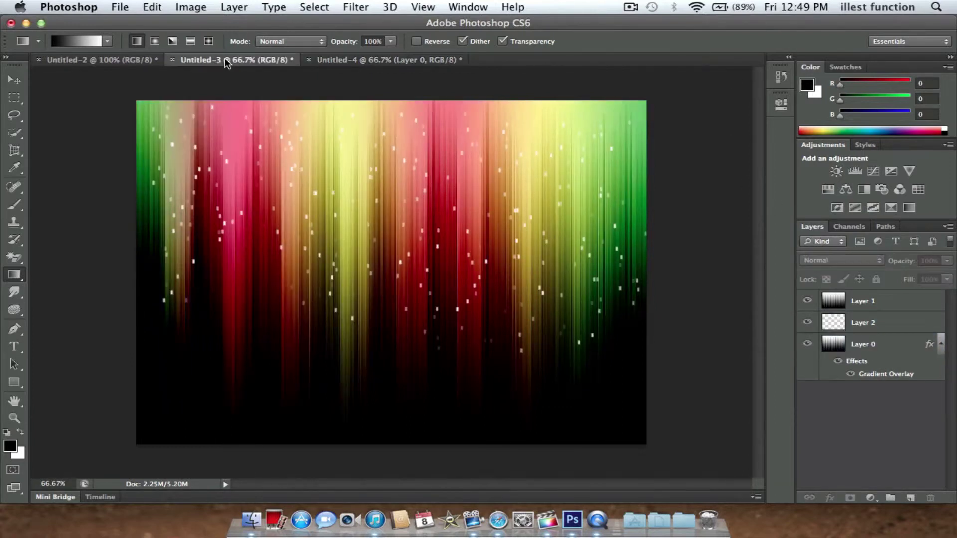
click(364, 59)
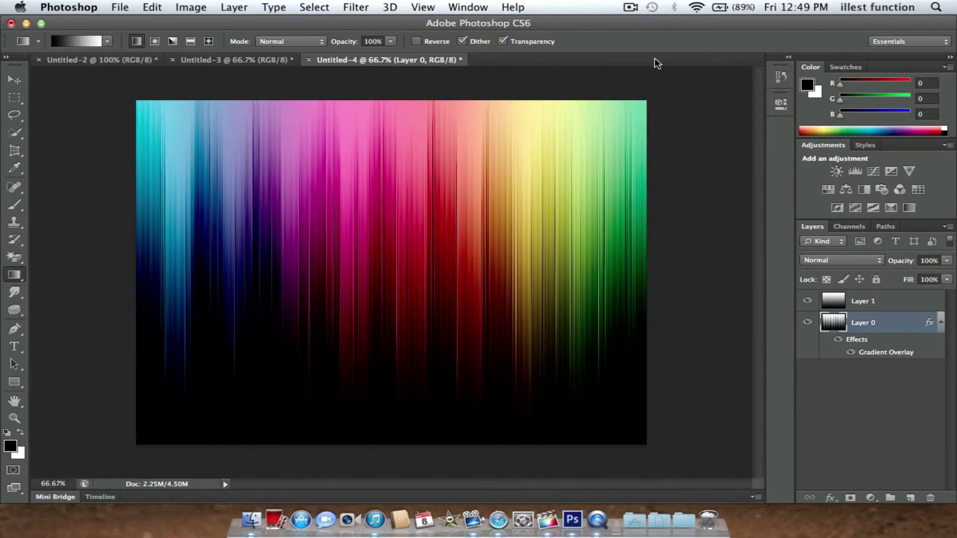
click(120, 8)
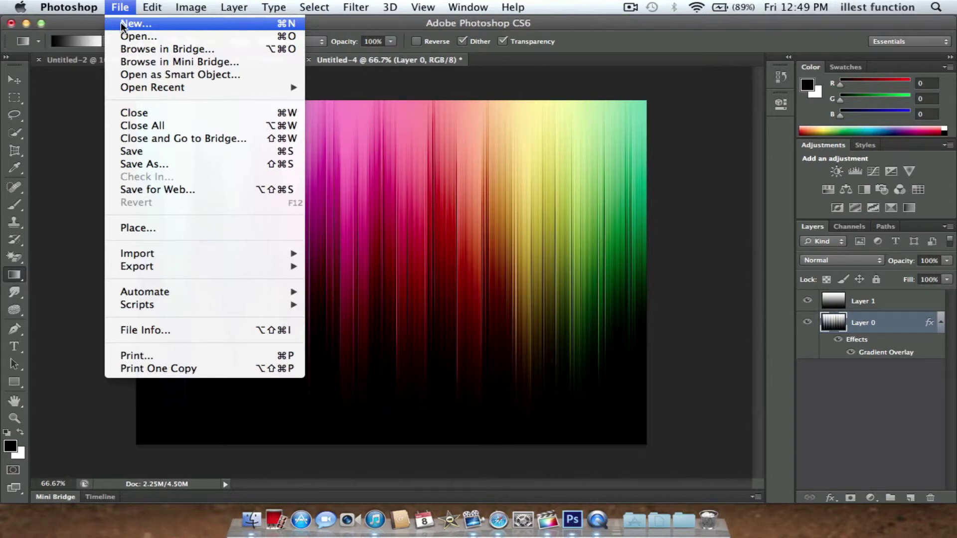
Create a new white document, Untitled-5, 50 pixels wide by 100 pixels tall
click(122, 23)
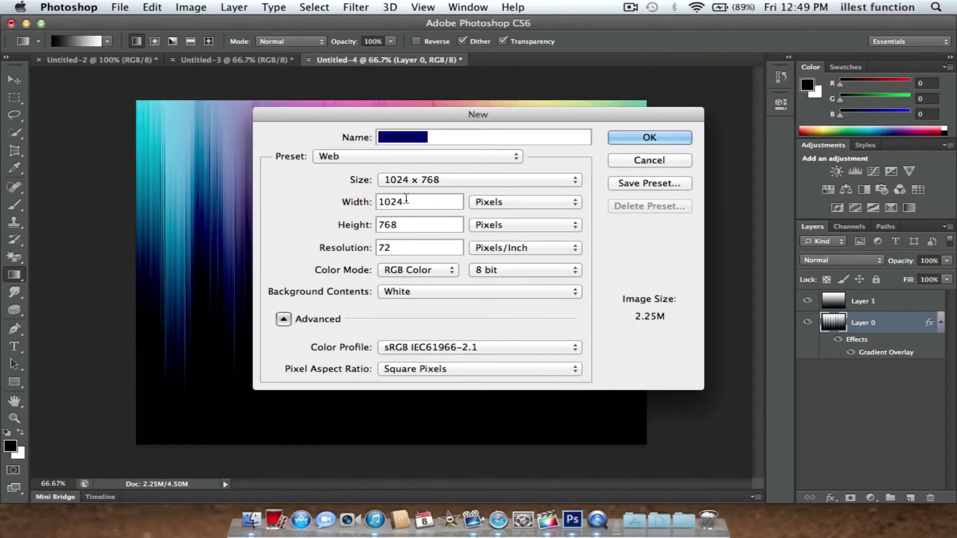
key(Tab)
text(50)
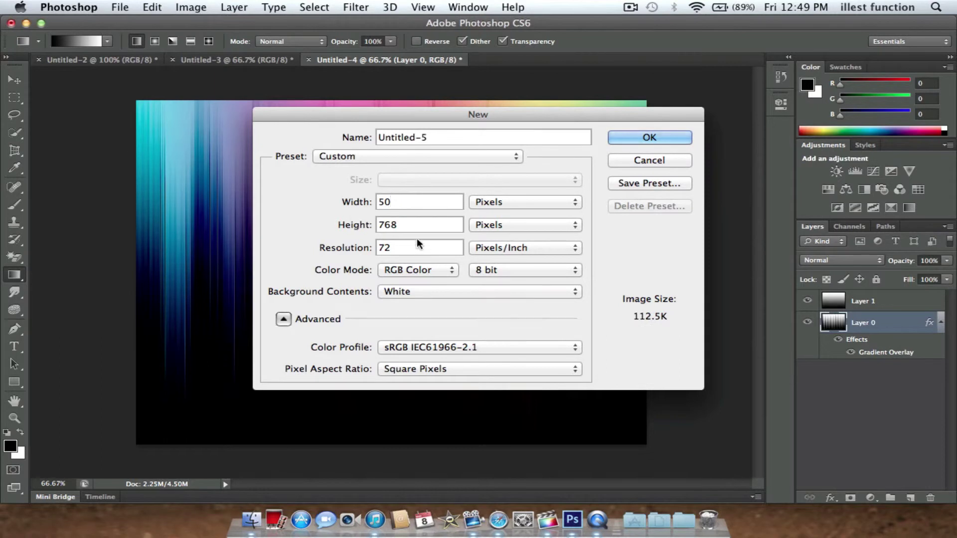
key(Tab)
text(100)
click(641, 141)
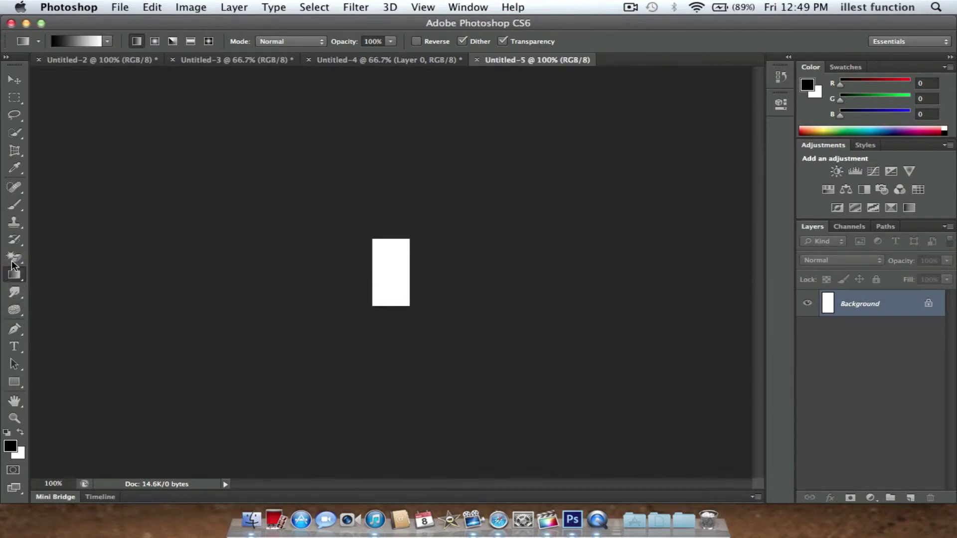
Fill the small canvas with black using the Paint Bucket and define it as a brush preset
click(13, 276)
click(61, 285)
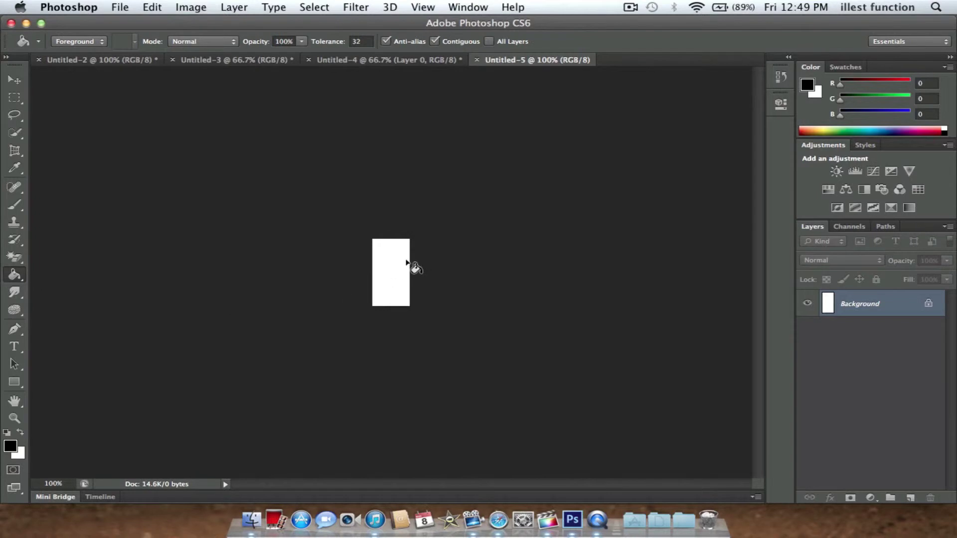
click(391, 270)
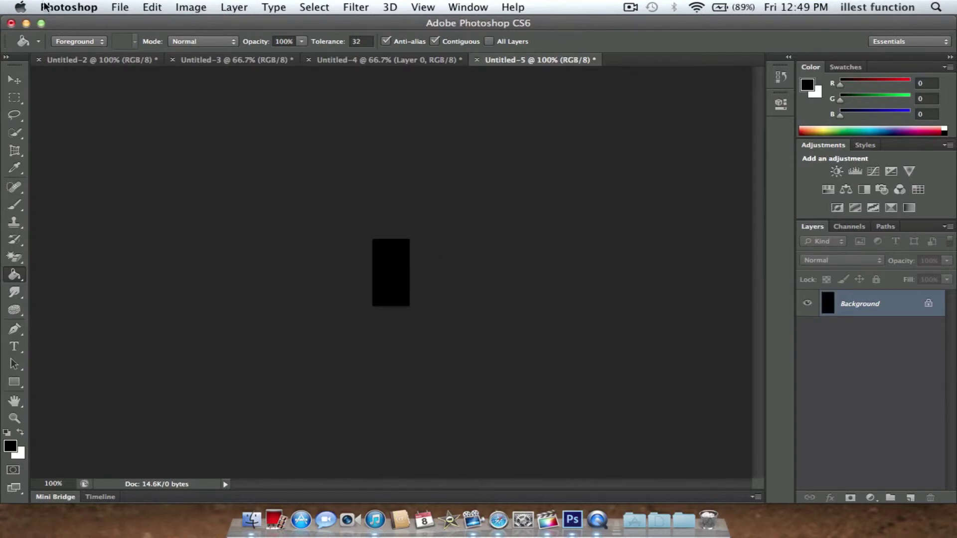
click(120, 7)
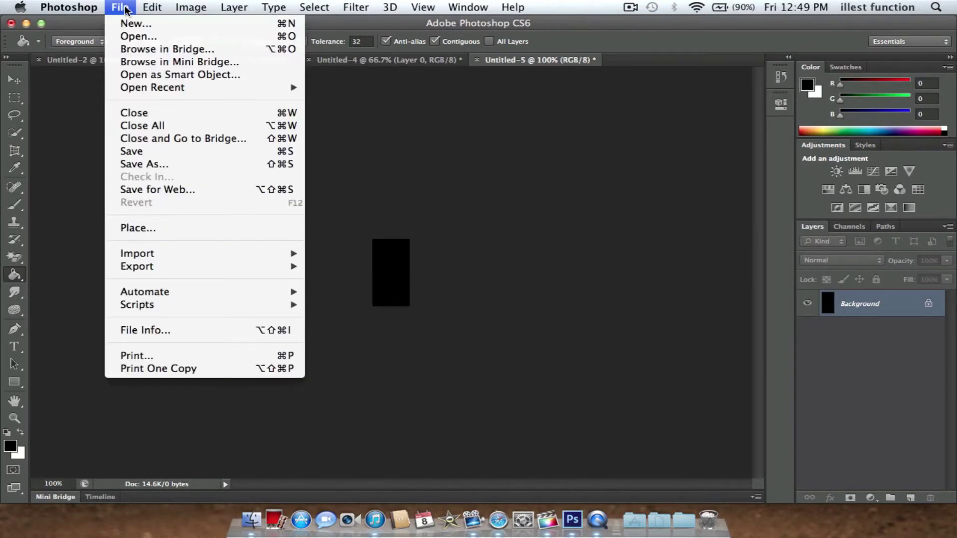
mouse_move(143, 4)
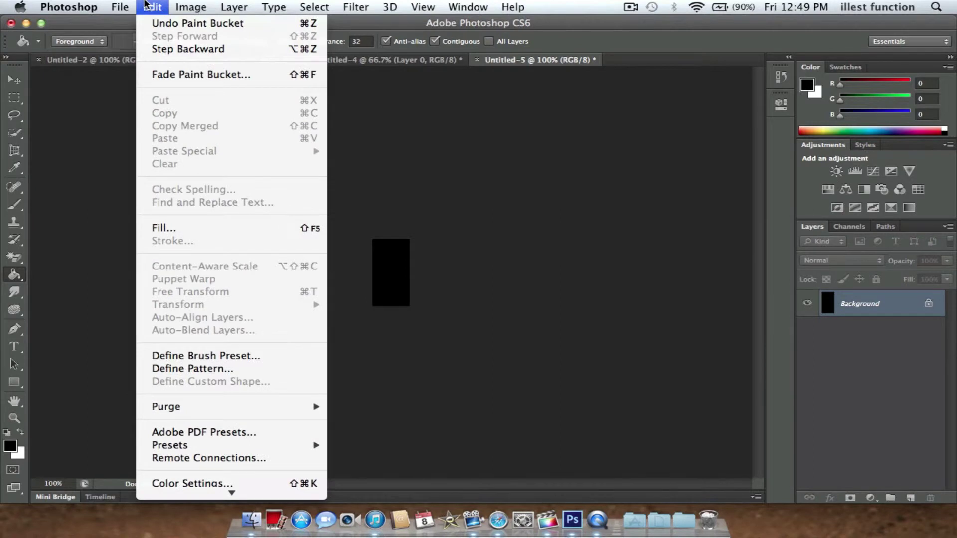
click(208, 356)
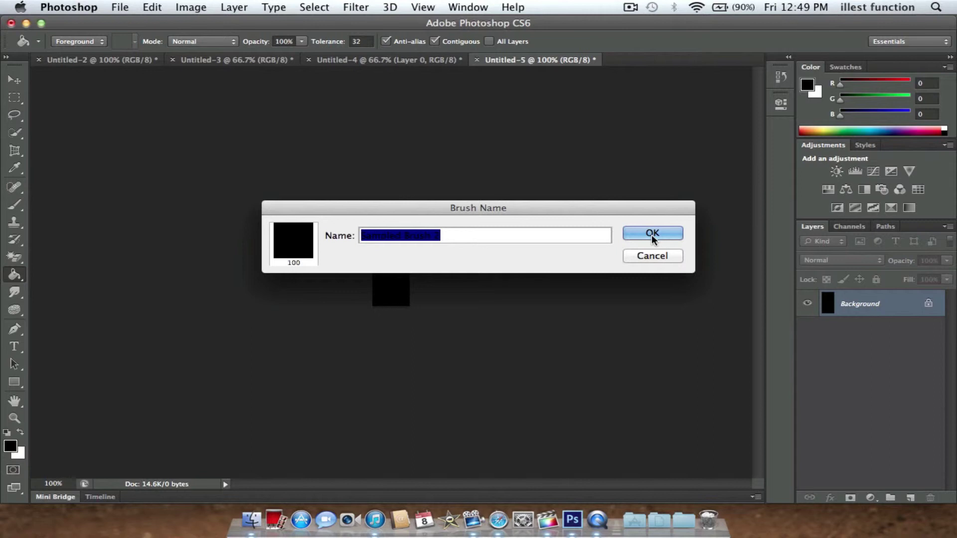
click(651, 234)
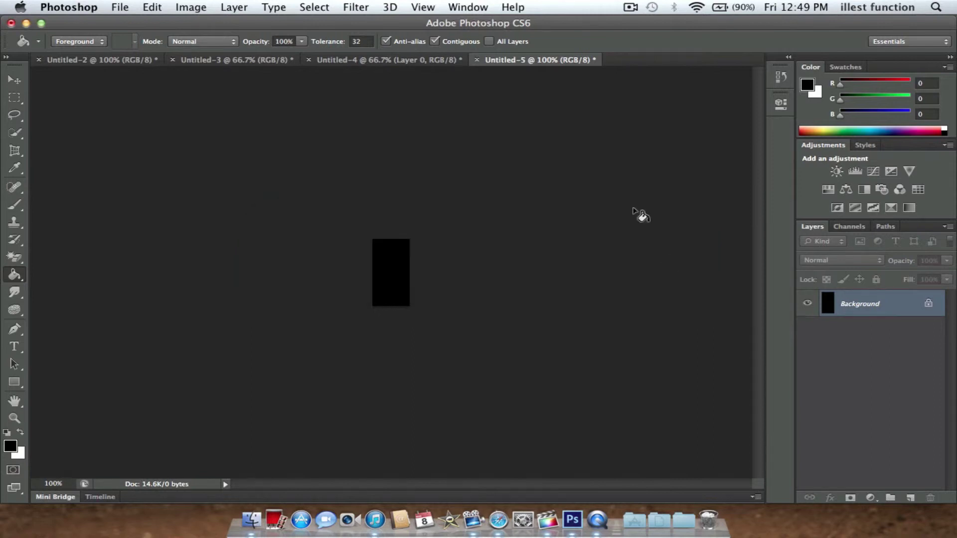
Keep Untitled-5 open and define the black canvas as brush preset 'Sampled Brush 3'
click(476, 60)
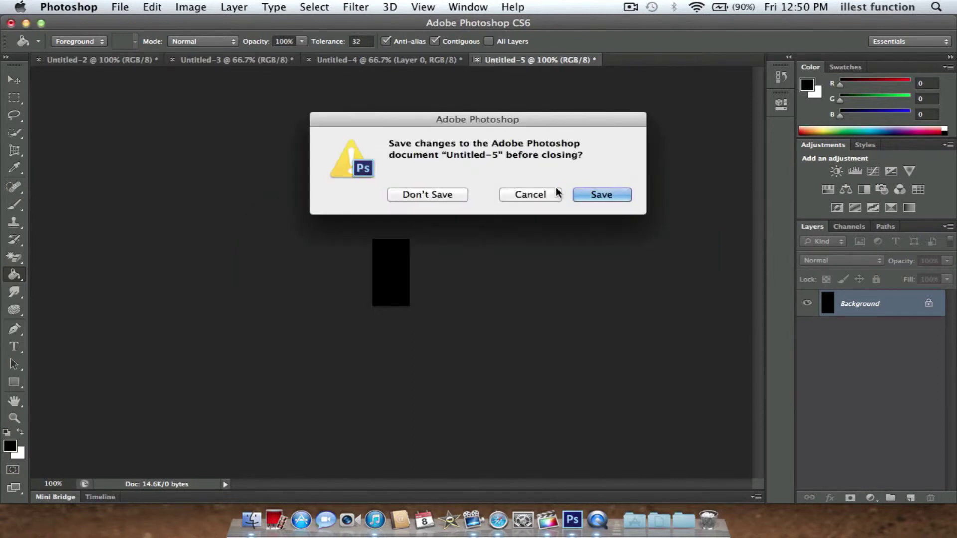
drag(494, 113, 491, 94)
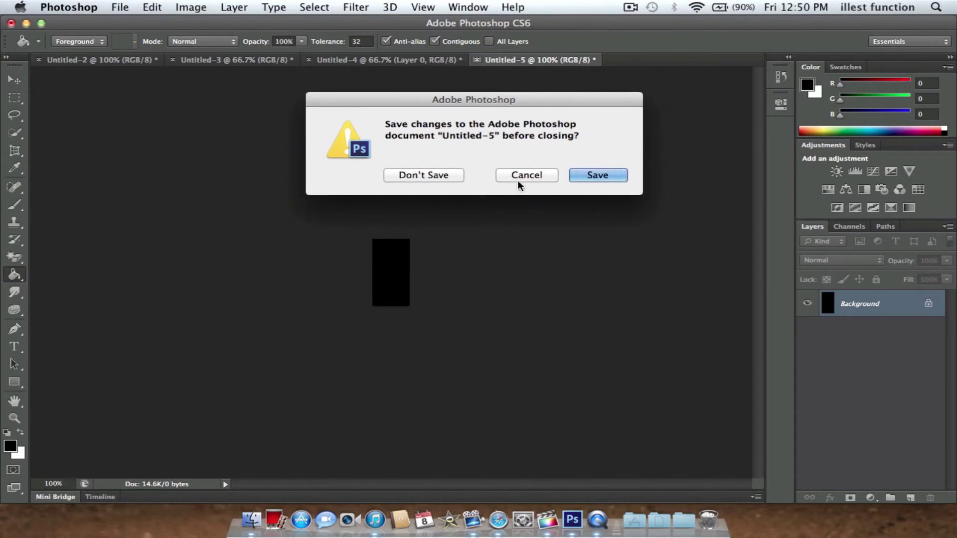
click(532, 178)
click(145, 7)
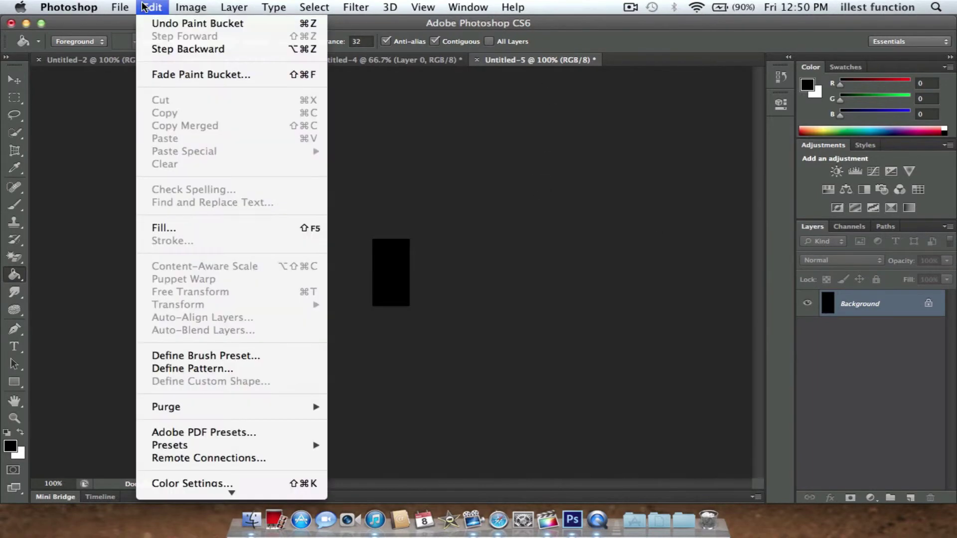
click(209, 358)
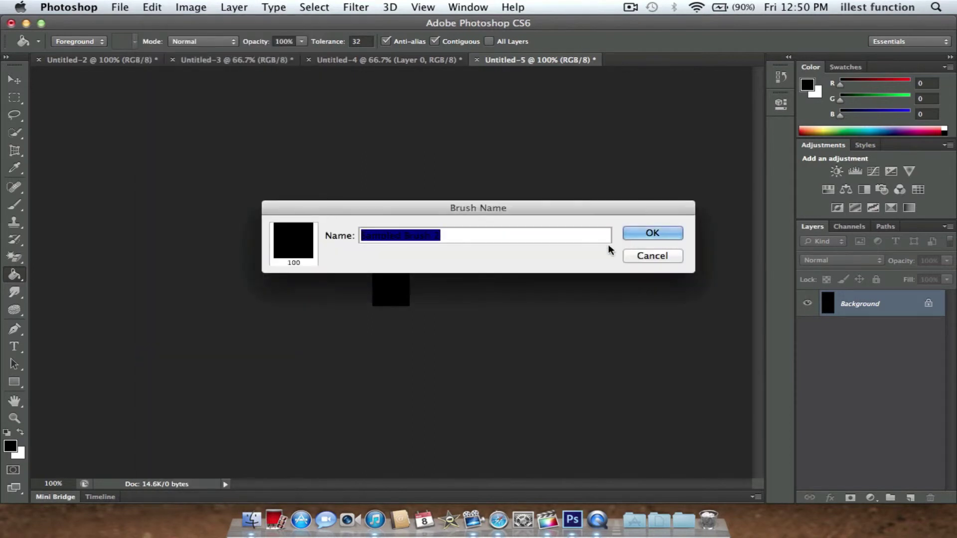
click(487, 231)
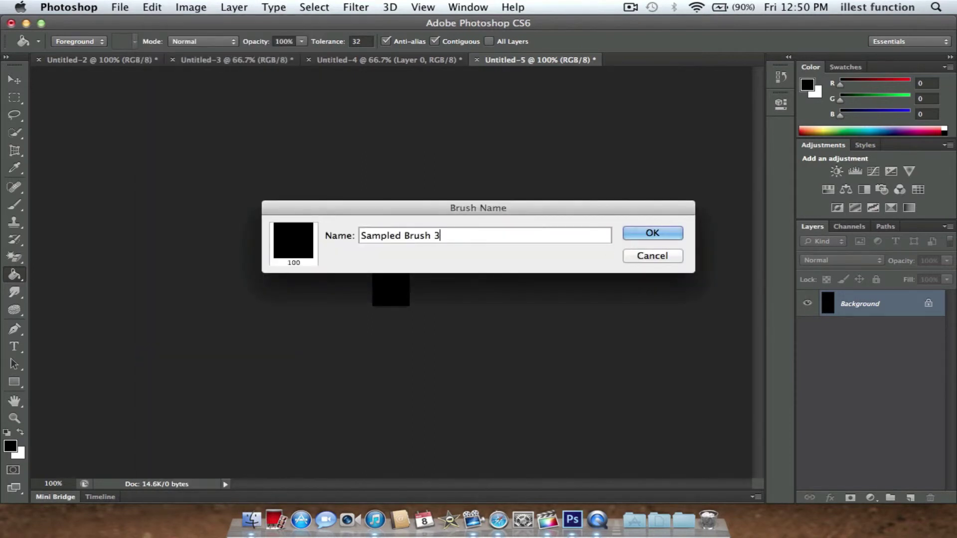
click(668, 234)
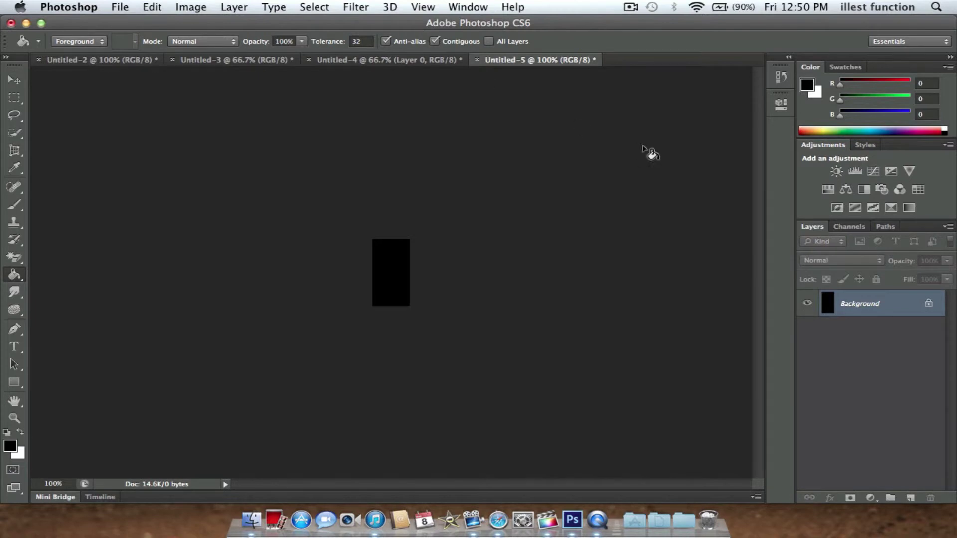
Select the Brush tool and choose the new 100 px square sampled brush as its tip
click(455, 7)
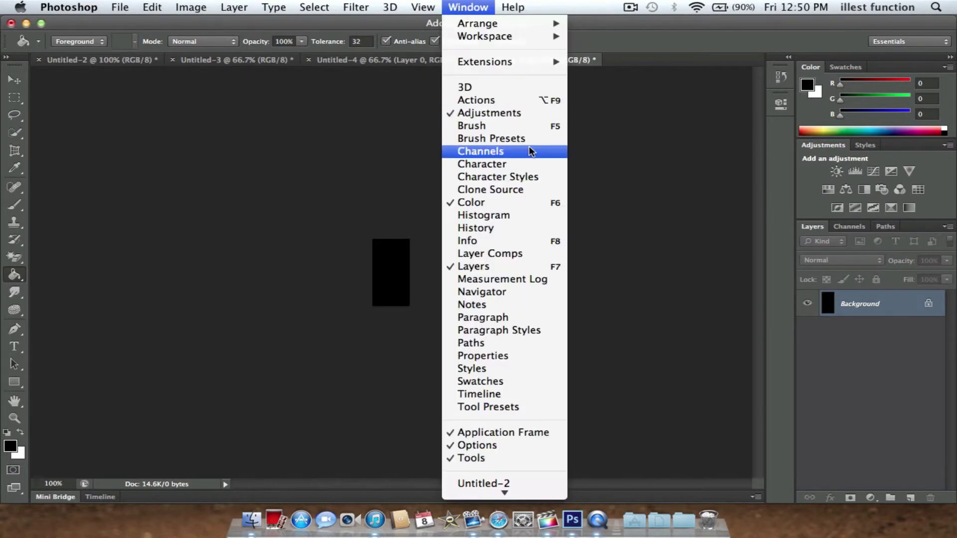
click(487, 126)
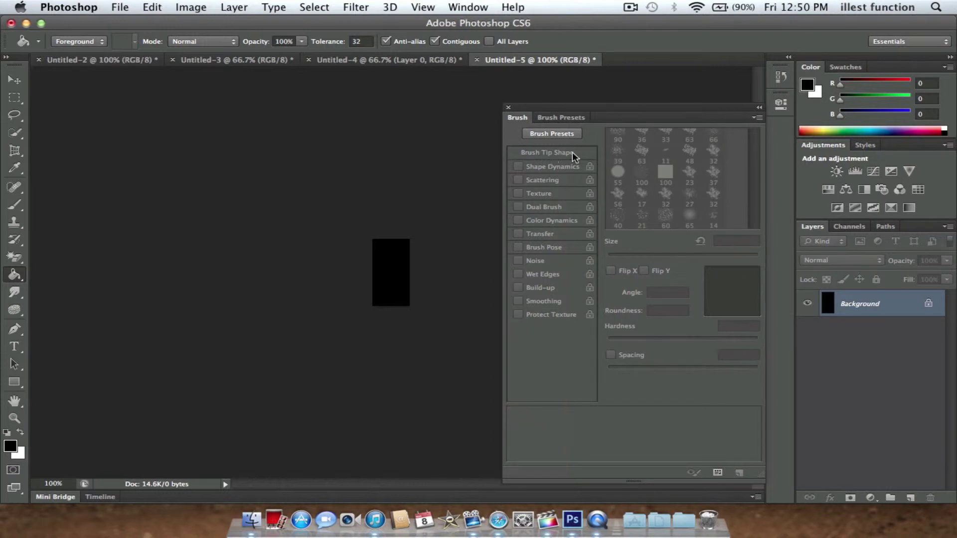
click(509, 107)
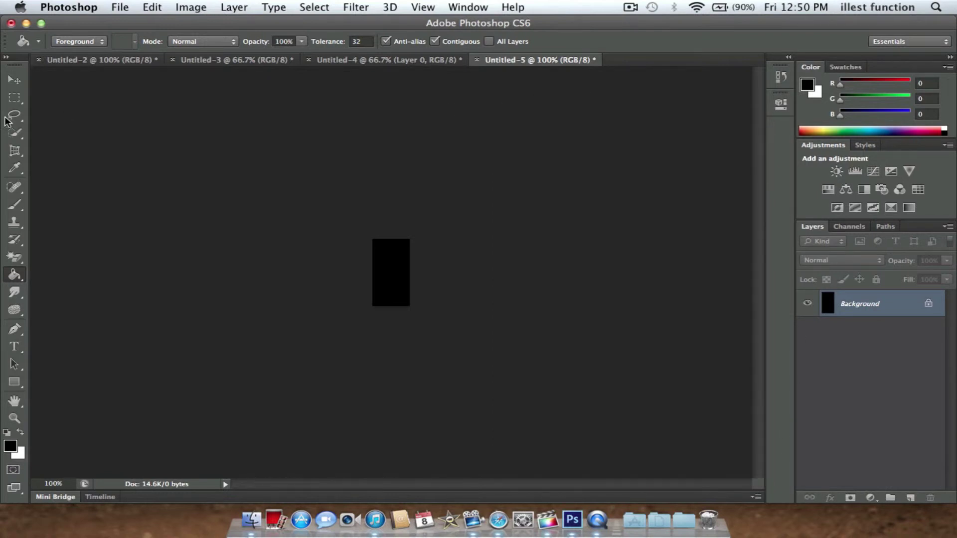
click(13, 205)
click(75, 42)
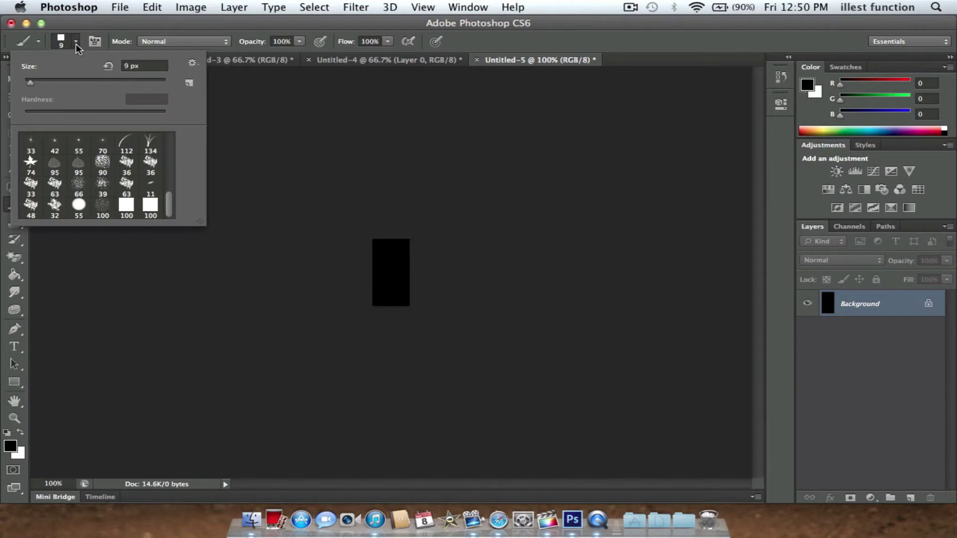
click(127, 209)
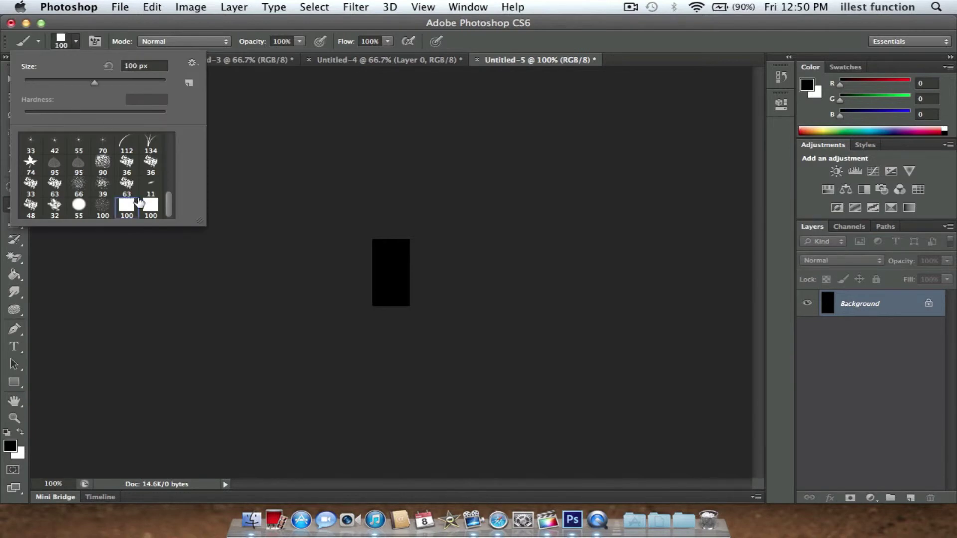
click(648, 60)
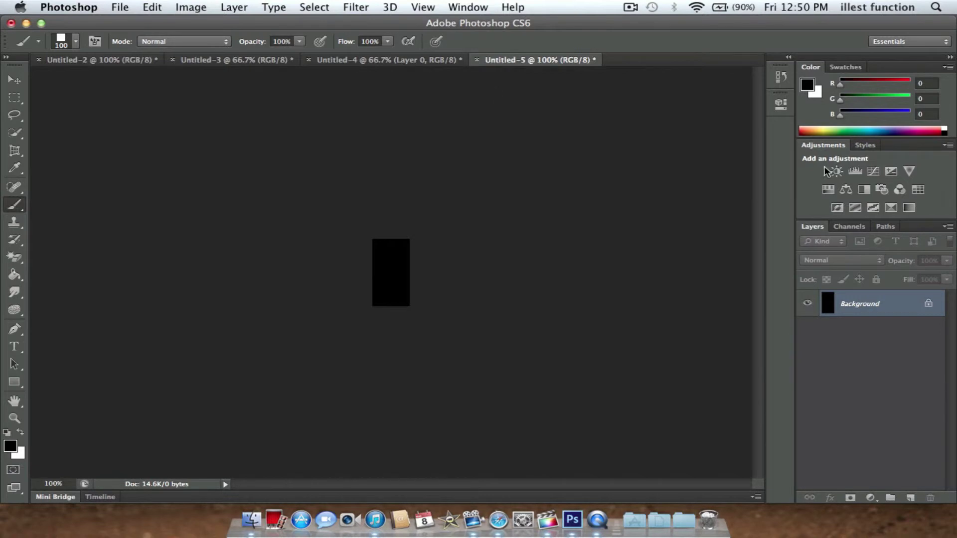
Set the 100 px square brush tip's spacing to 350% in the Brush panel
click(471, 7)
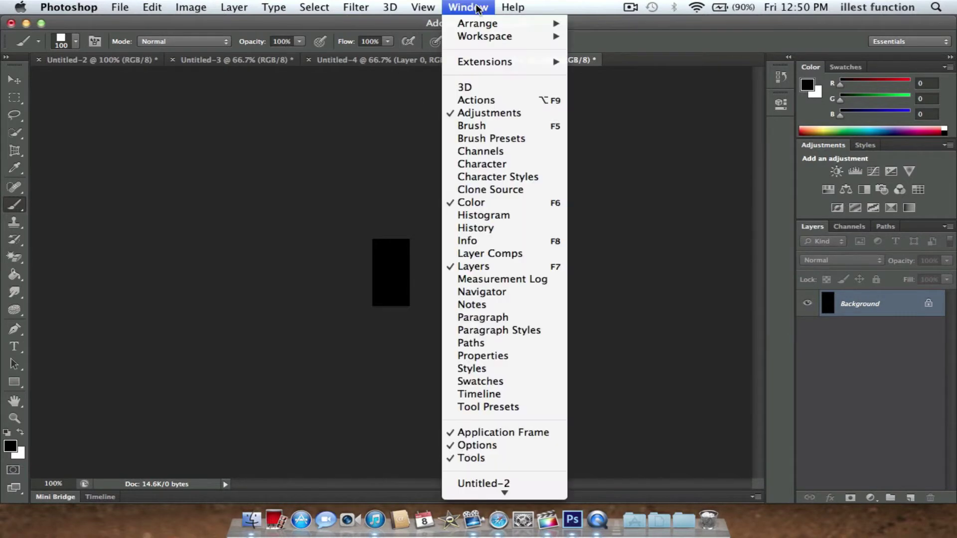
click(493, 129)
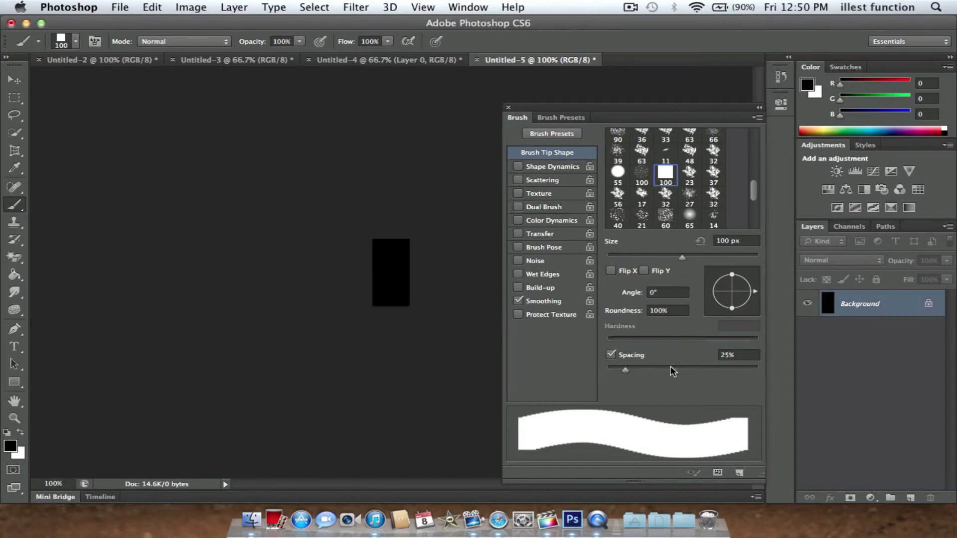
click(738, 354)
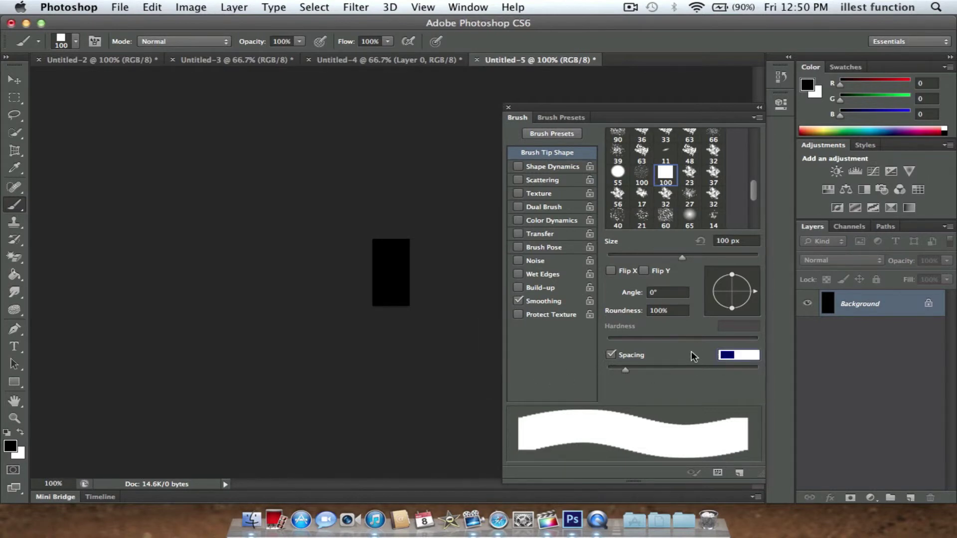
text(350)
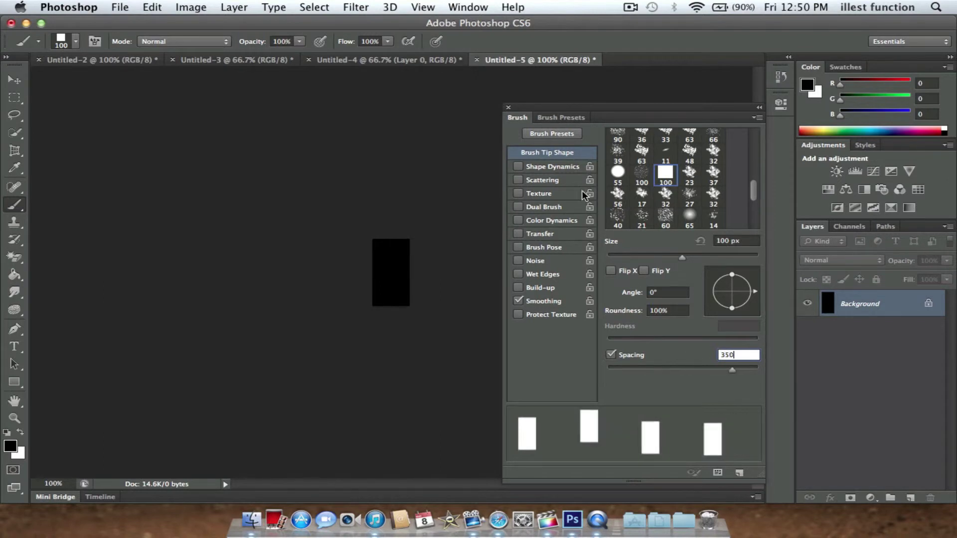
Turn on Scattering for the square brush with scatter at 1000%, leaving Texture off
click(537, 197)
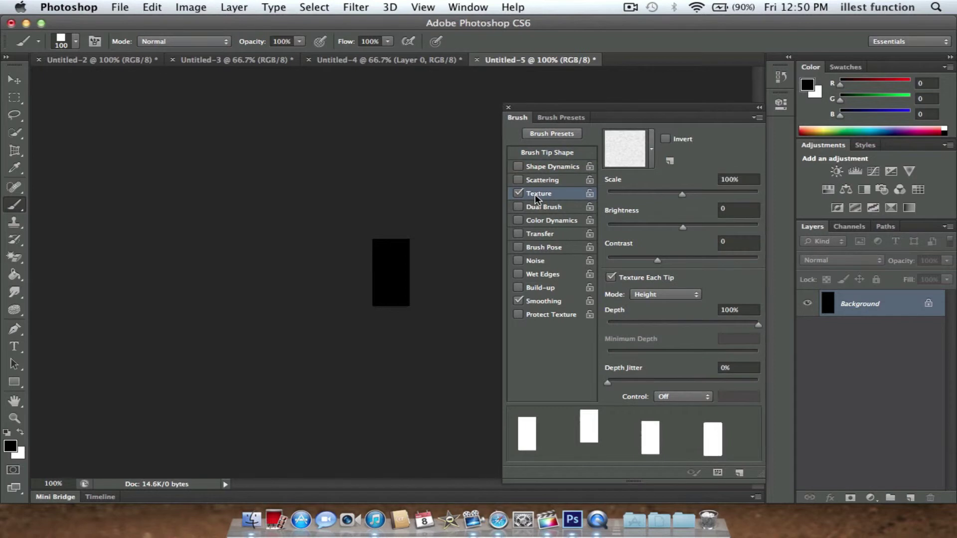
click(519, 194)
click(519, 181)
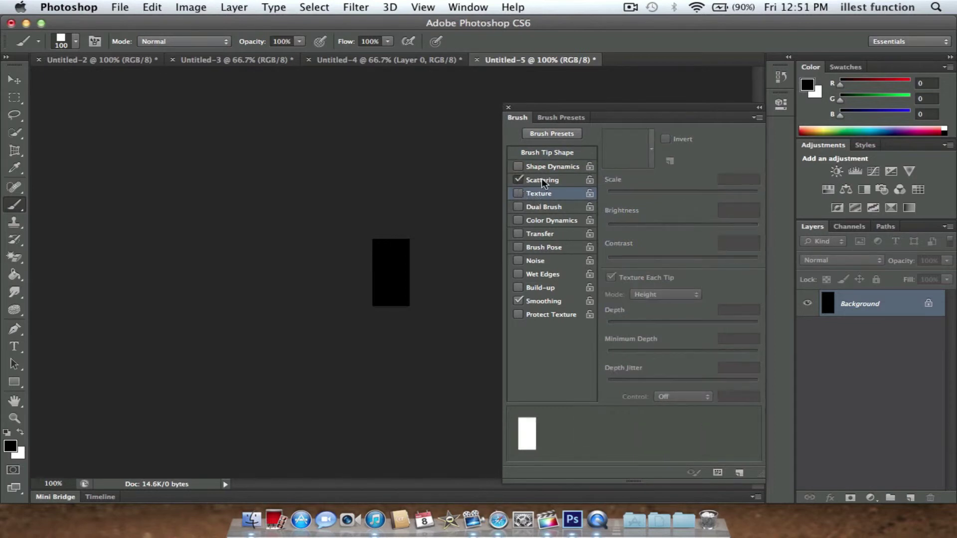
click(543, 181)
mouse_move(684, 145)
mouse_down()
mouse_move(758, 150)
mouse_move(648, 154)
mouse_move(766, 153)
mouse_up()
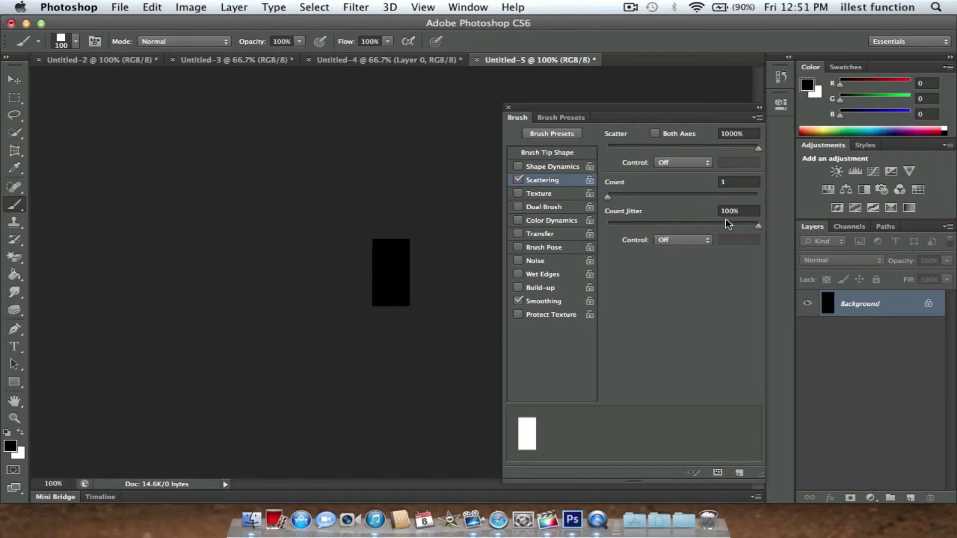
Enable Transfer, leave Shape Dynamics off, and collapse the Brush panel
click(519, 233)
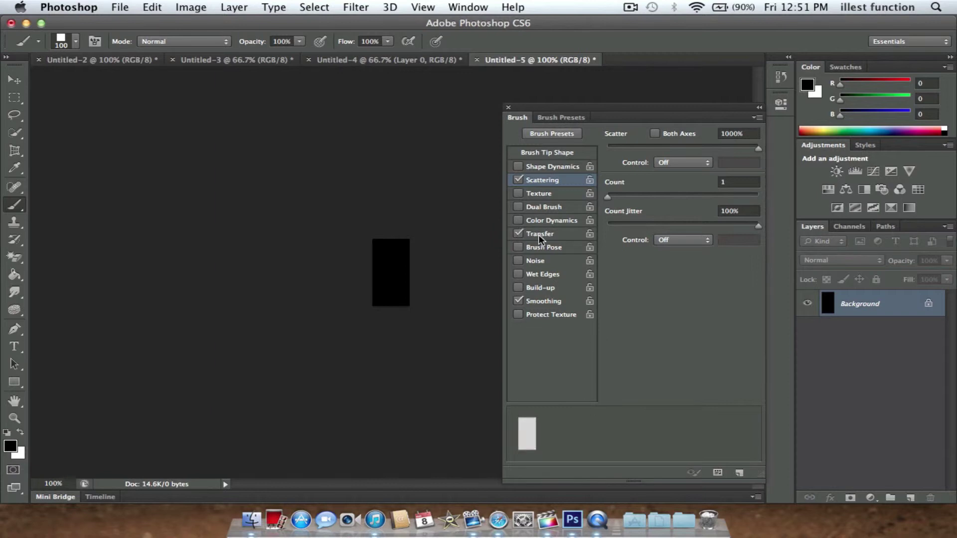
click(542, 234)
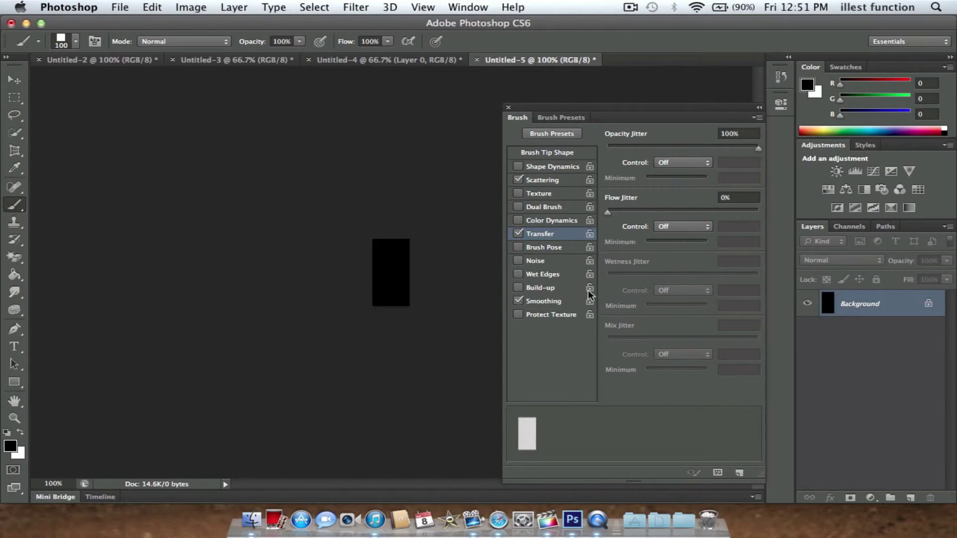
click(537, 166)
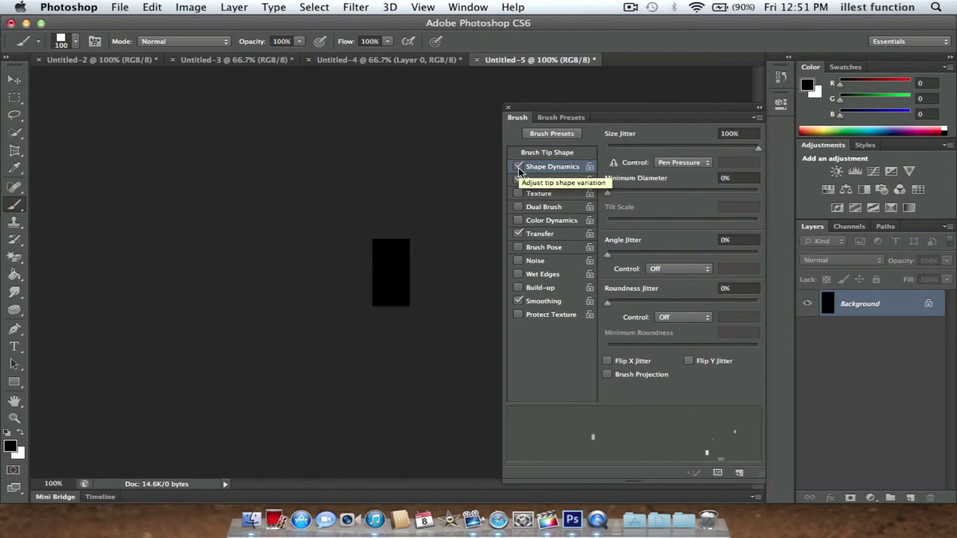
drag(759, 148, 639, 148)
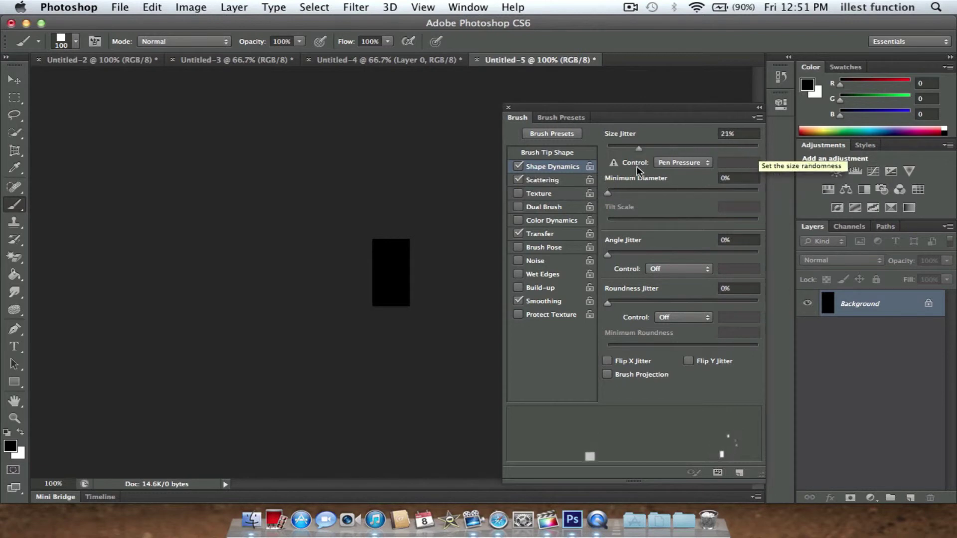
click(519, 167)
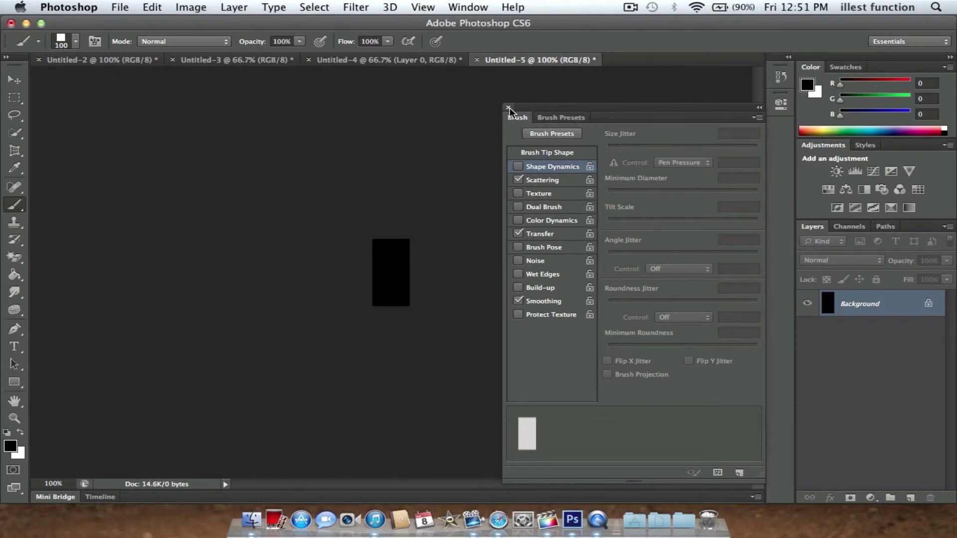
click(759, 107)
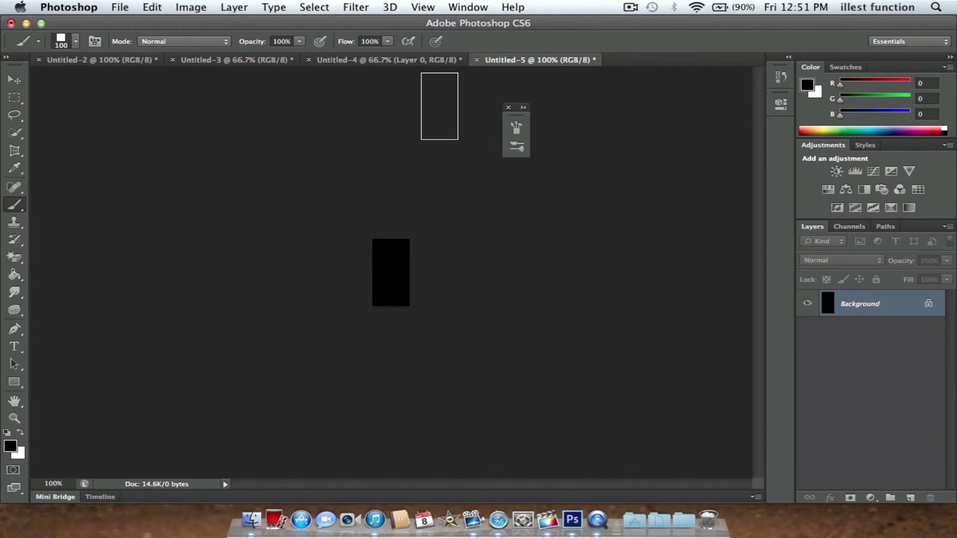
Paint a test trail of scattered dots on Untitled-4 with a smaller white brush
click(508, 108)
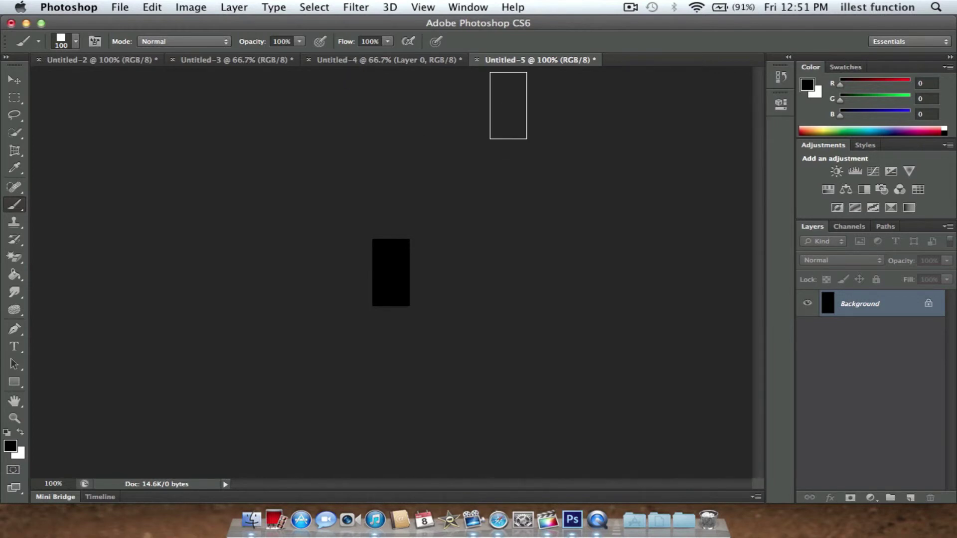
click(361, 60)
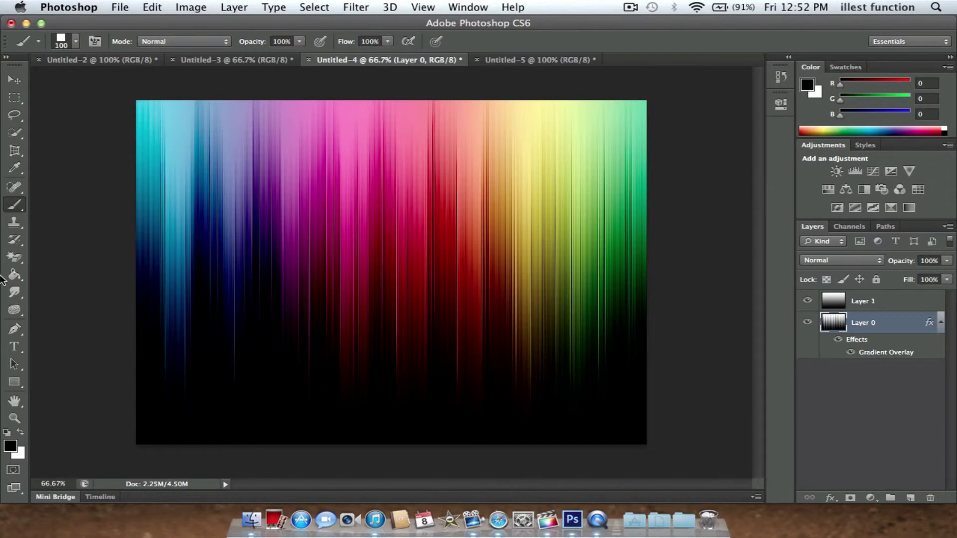
click(20, 433)
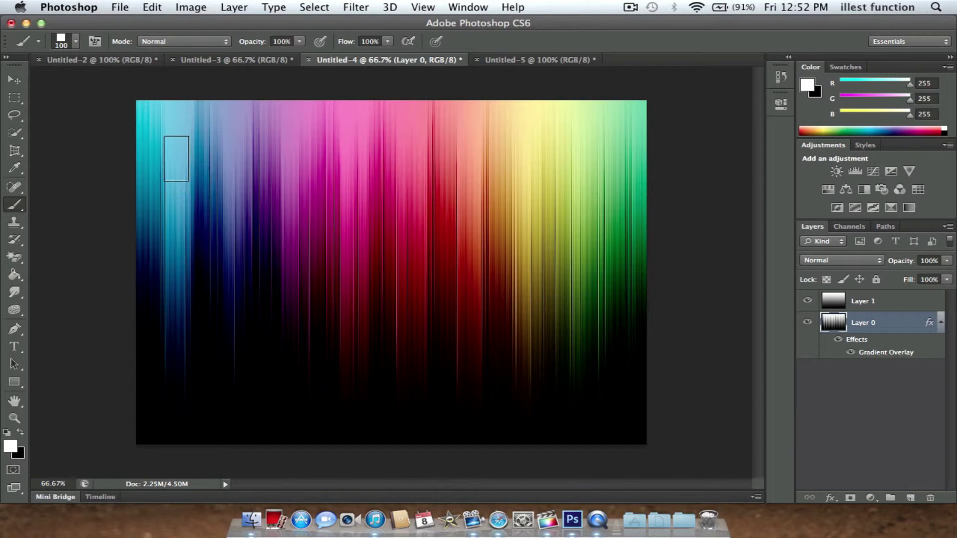
key(bracketleft)
key(bracketleft)
key(bracketleft)
key(bracketleft)
key(bracketleft)
key(bracketleft)
key(bracketleft)
key(bracketleft)
key(bracketleft)
key(bracketleft)
drag(220, 282, 226, 308)
Step backward twice to undo the test dots
click(152, 7)
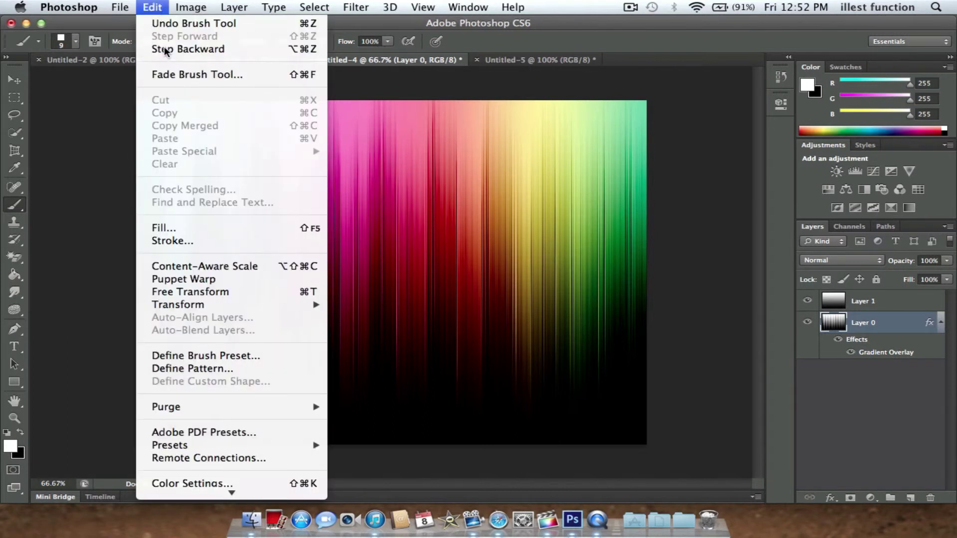
click(165, 50)
click(149, 7)
click(165, 50)
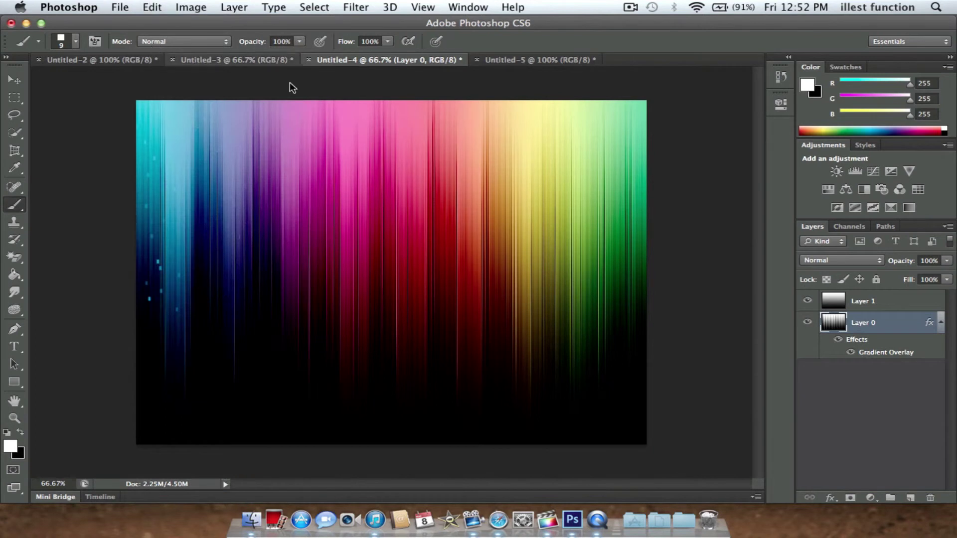
click(153, 8)
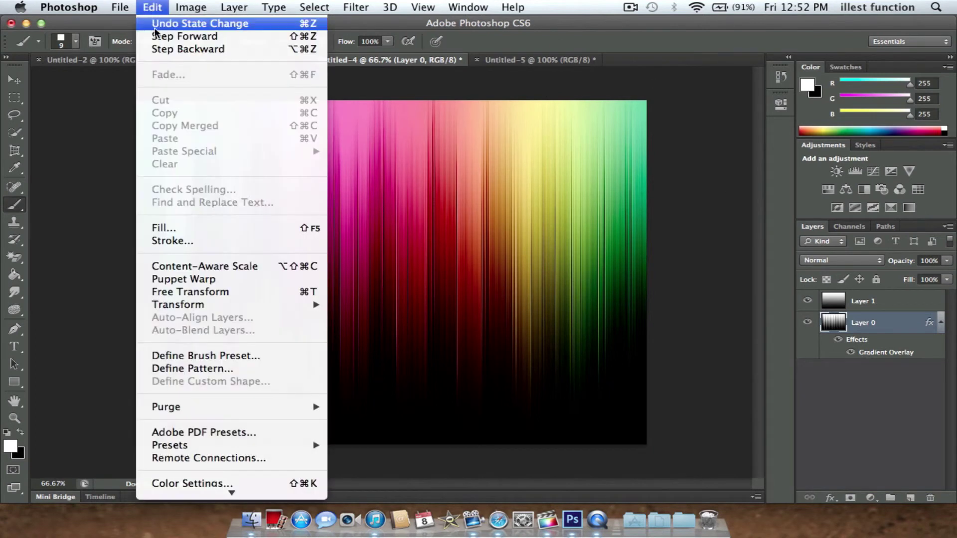
Undo the last test dots, add Layer 2, and dab white sparkles on the left blue streaks
click(161, 48)
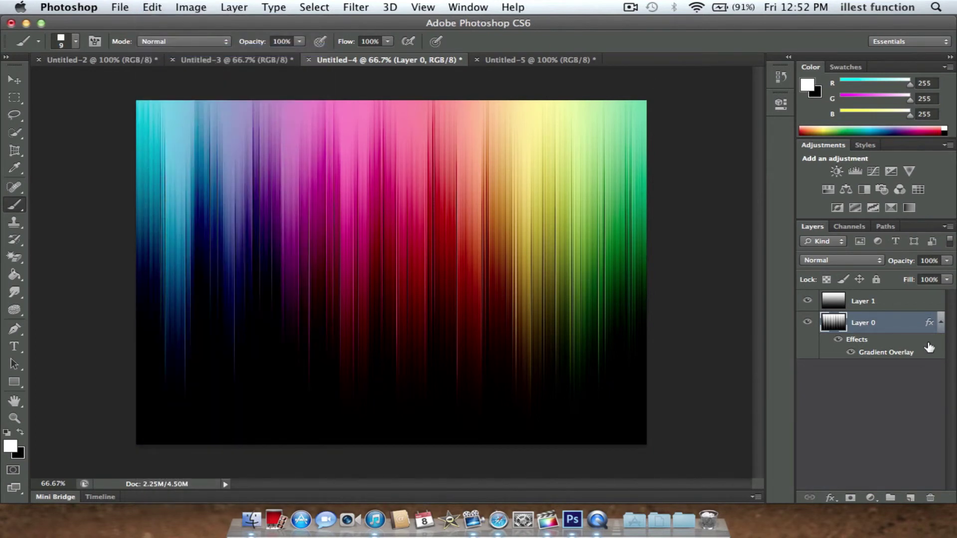
click(911, 498)
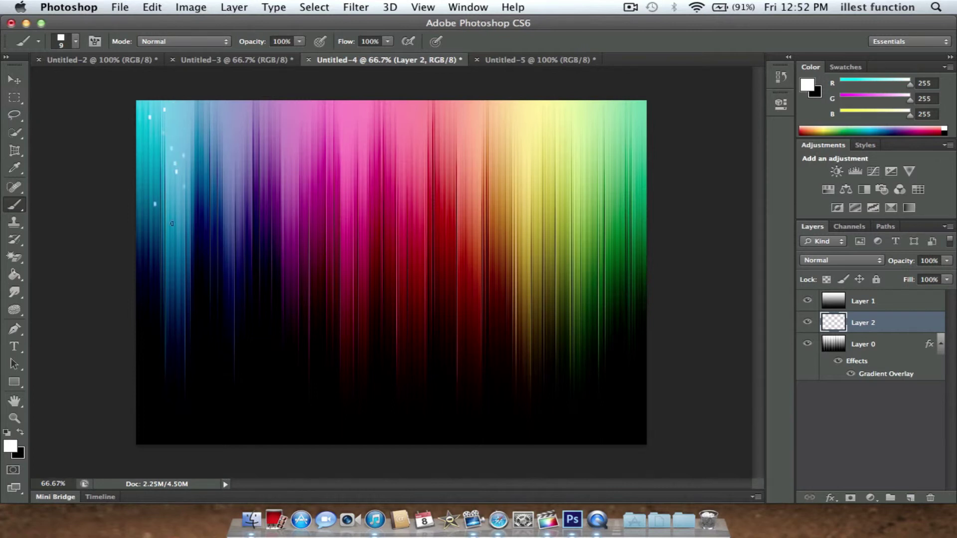
click(159, 289)
click(172, 297)
click(192, 312)
mouse_move(232, 239)
mouse_down()
mouse_move(226, 291)
mouse_move(235, 342)
mouse_up()
key(super+z)
Scatter white sparkle dots over the purple, pink, red, orange-yellow and blue streaks
mouse_move(299, 114)
mouse_down()
mouse_move(285, 180)
mouse_move(281, 324)
mouse_up()
mouse_move(348, 113)
mouse_down()
mouse_move(348, 211)
mouse_move(310, 365)
mouse_up()
key(super+z)
click(350, 348)
drag(432, 313, 420, 363)
drag(468, 273, 482, 340)
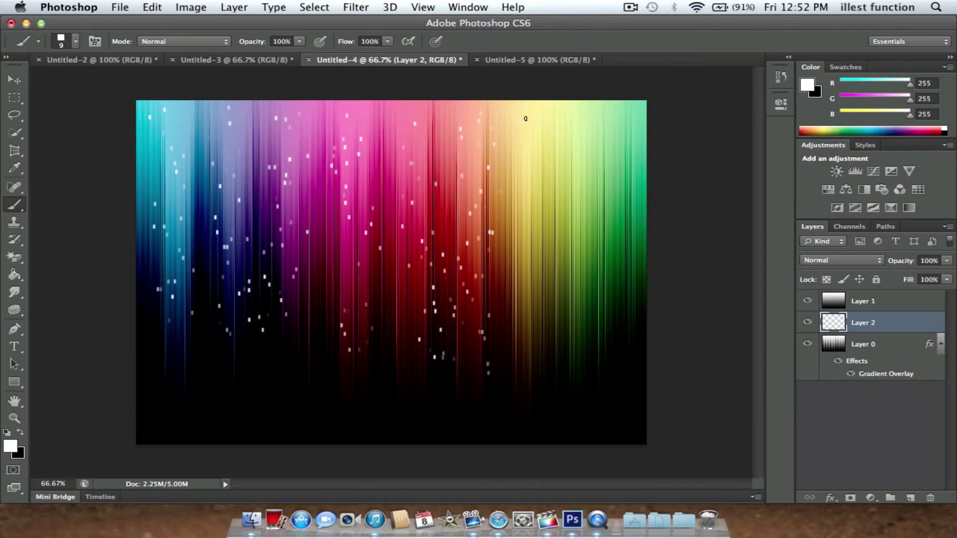
drag(531, 321, 532, 358)
drag(201, 208, 202, 327)
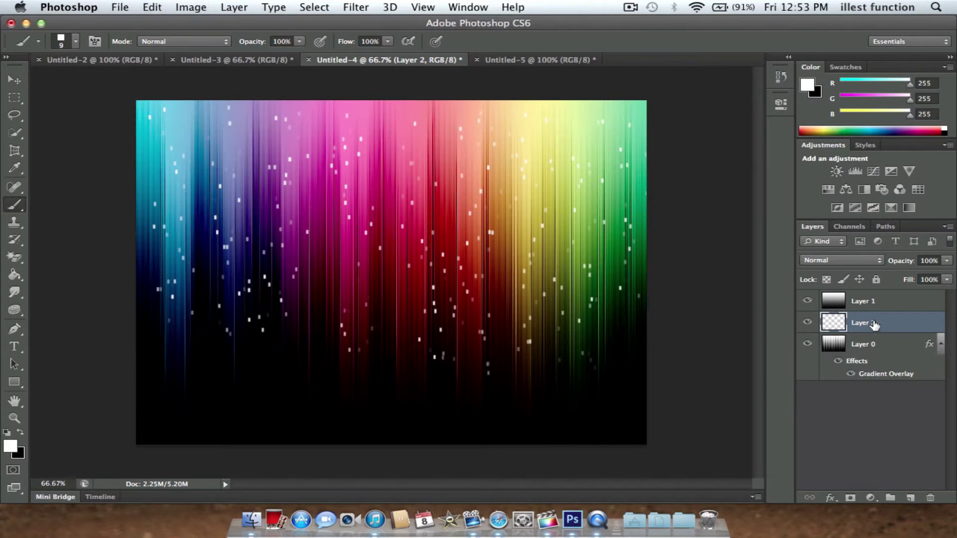
Set Layer 2's blend mode to Lighten after trying Soft Light and Overlay
click(855, 260)
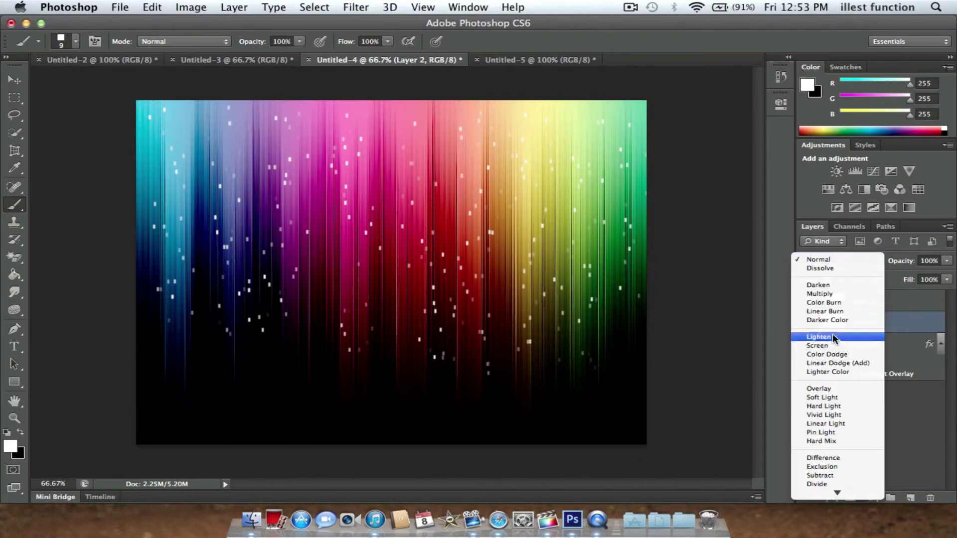
click(833, 336)
click(831, 259)
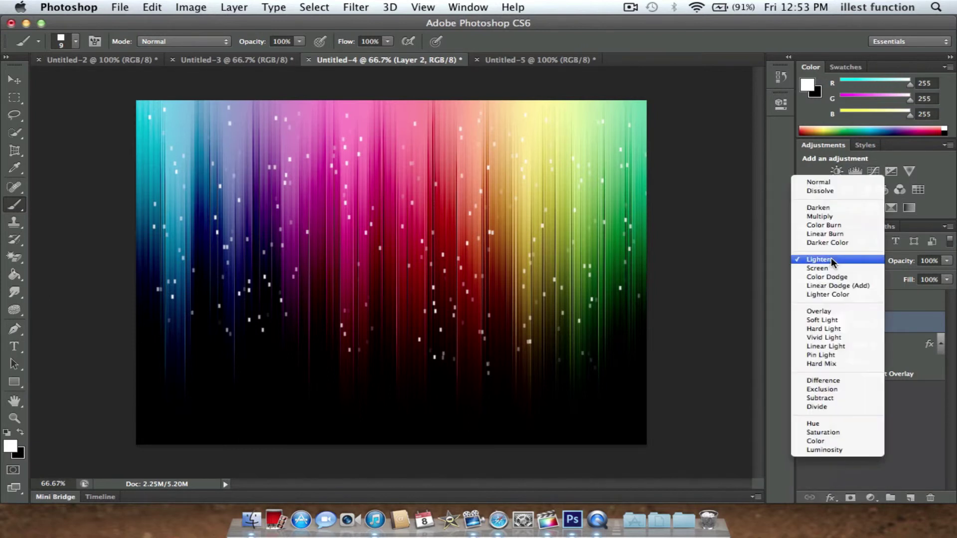
click(821, 320)
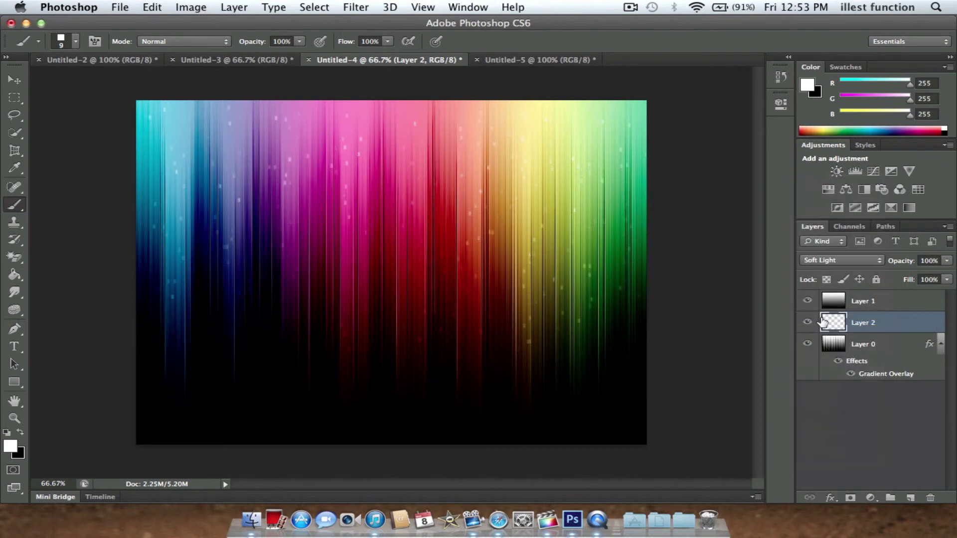
click(839, 261)
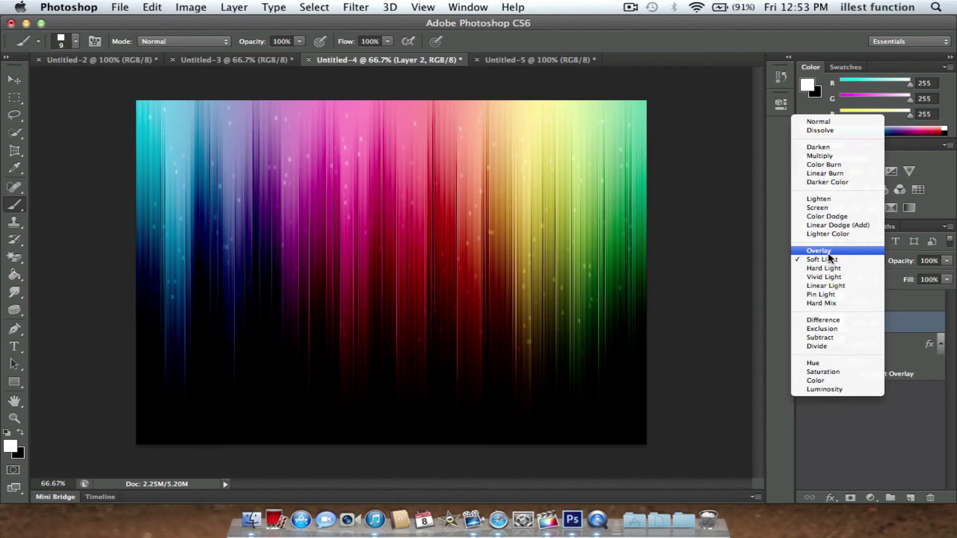
click(828, 252)
click(839, 259)
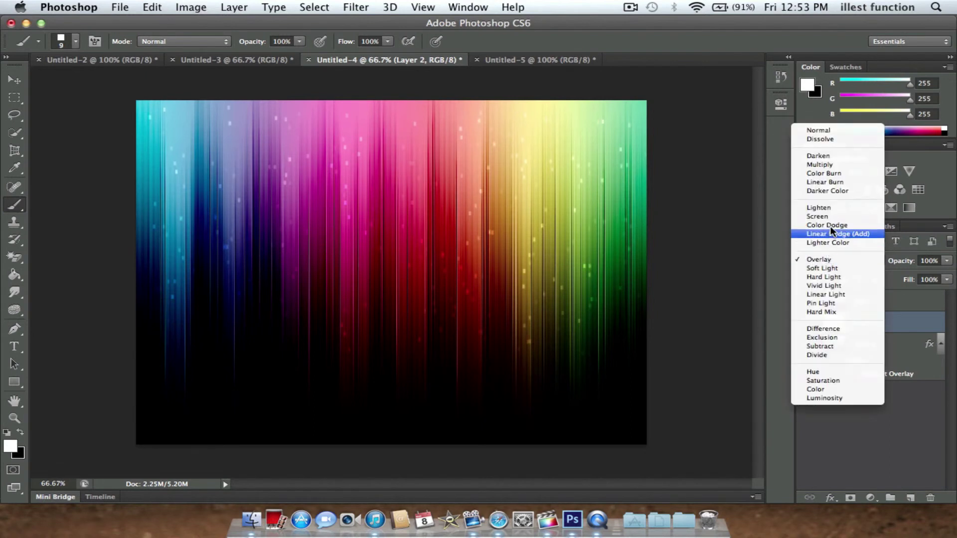
click(826, 207)
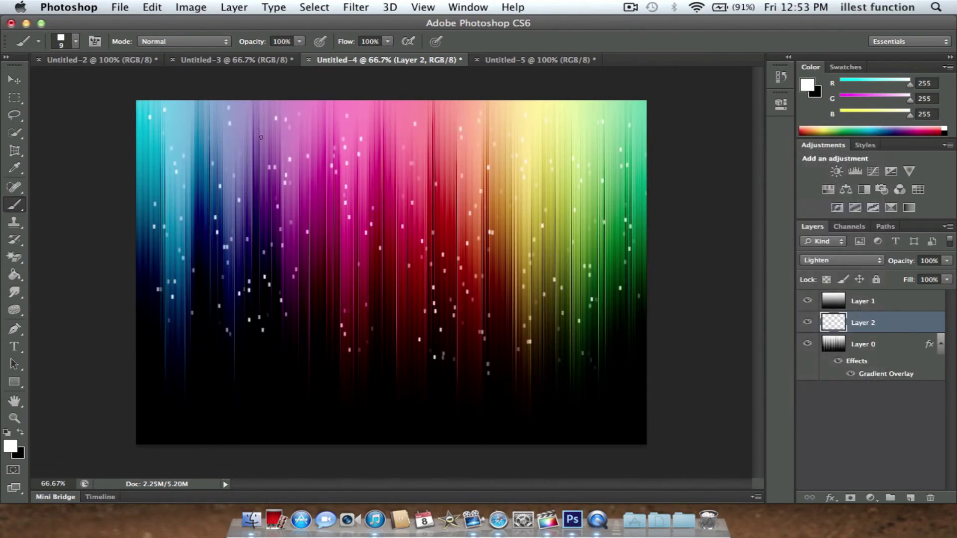
Keep the sparkle Layer 2 at full opacity after testing a lower value
click(840, 303)
click(880, 327)
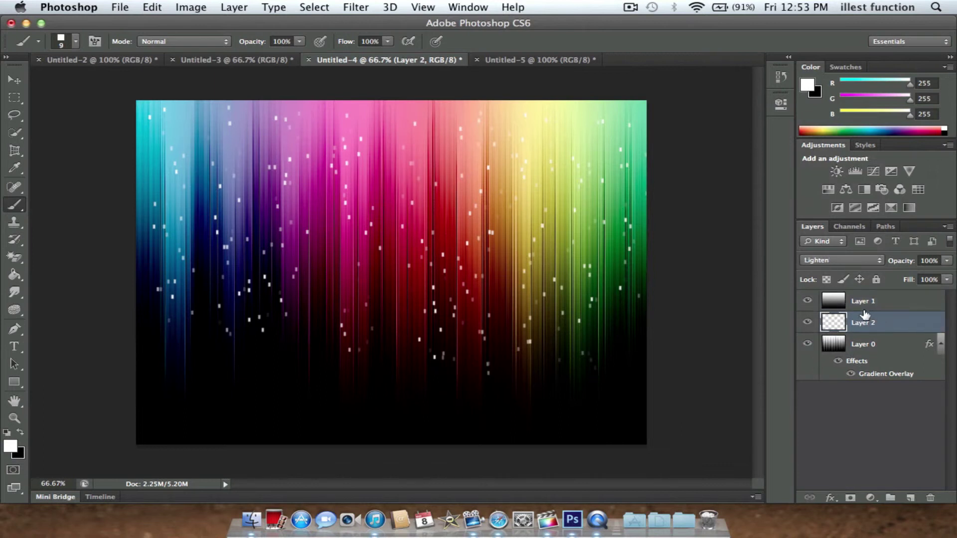
click(947, 260)
drag(946, 273, 915, 277)
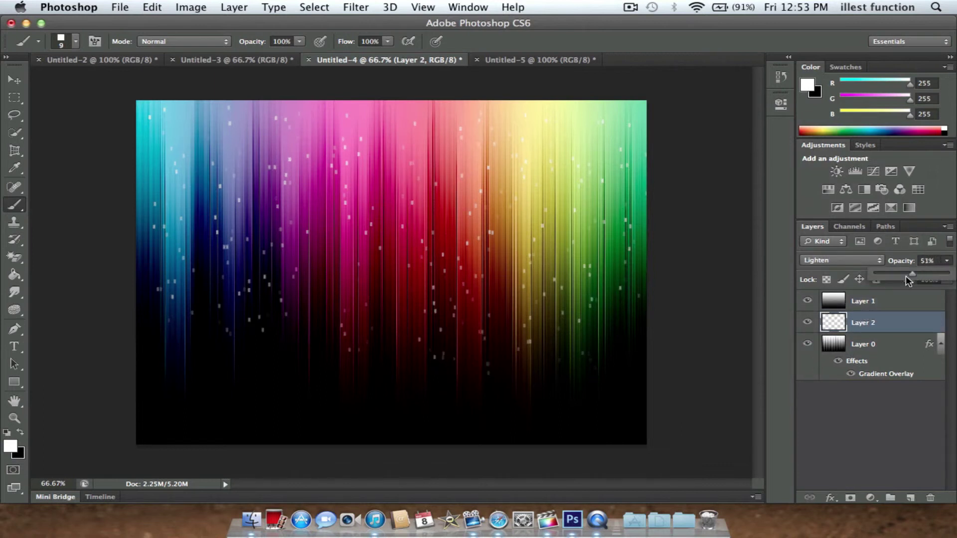
click(948, 280)
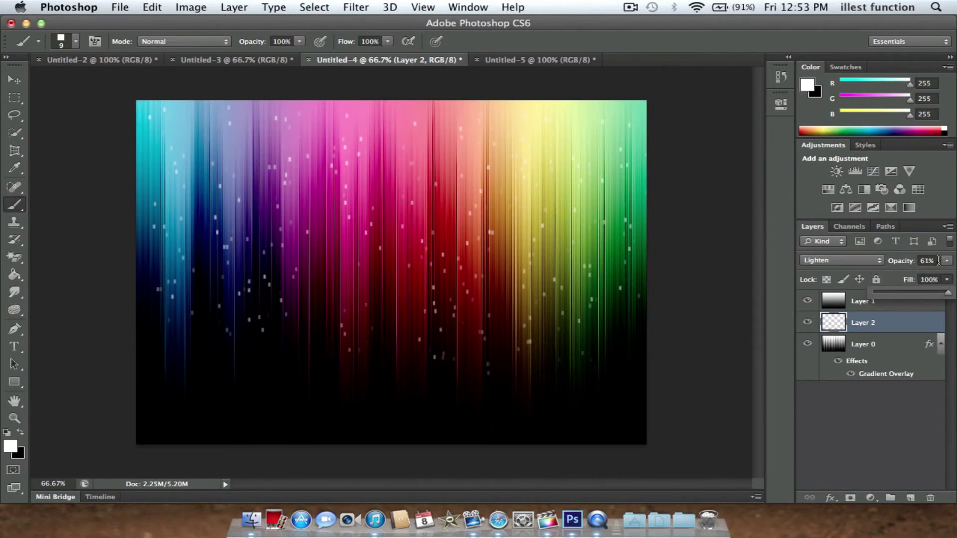
click(945, 261)
drag(948, 280, 953, 278)
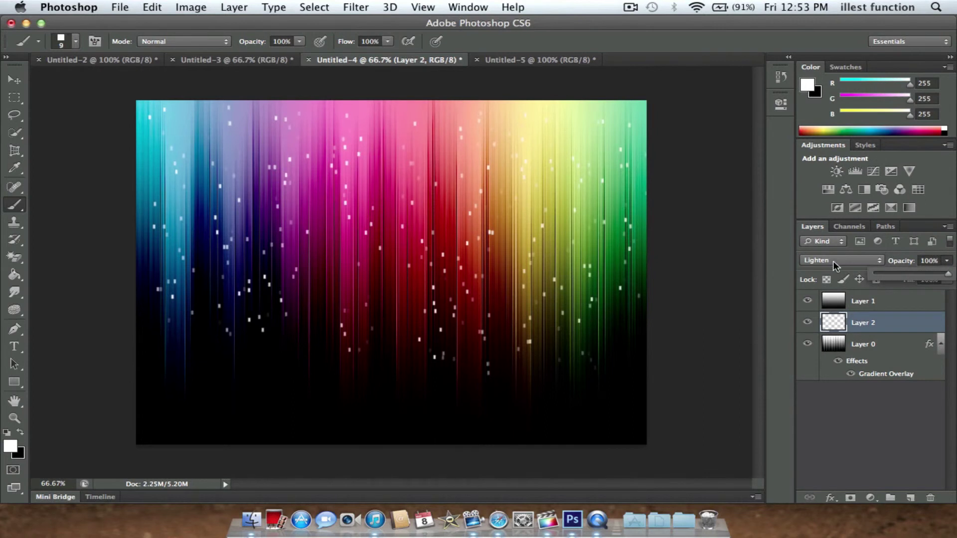
Reorder the layers to Layer 1 on top, Layer 2 in the middle, Layer 0 at the bottom
drag(891, 327, 878, 305)
drag(875, 345, 870, 292)
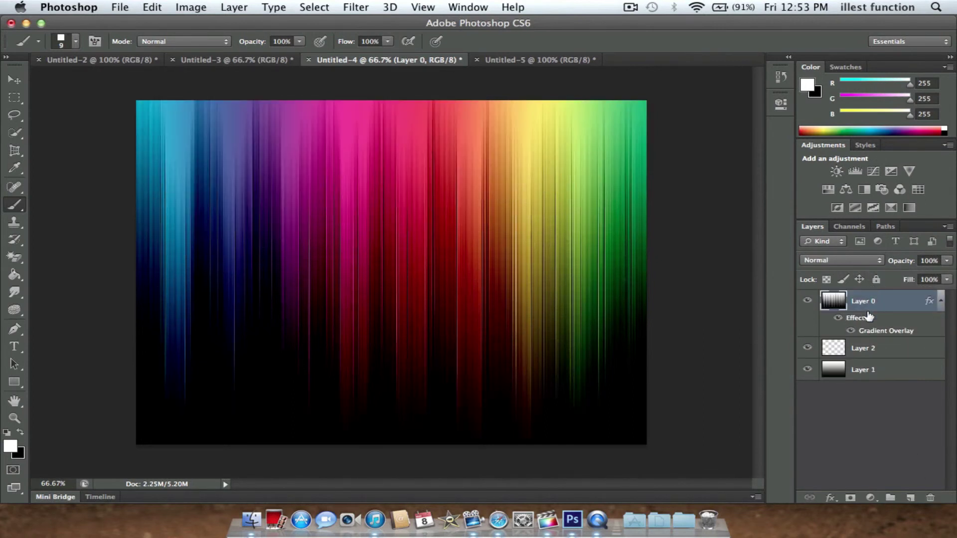
click(867, 349)
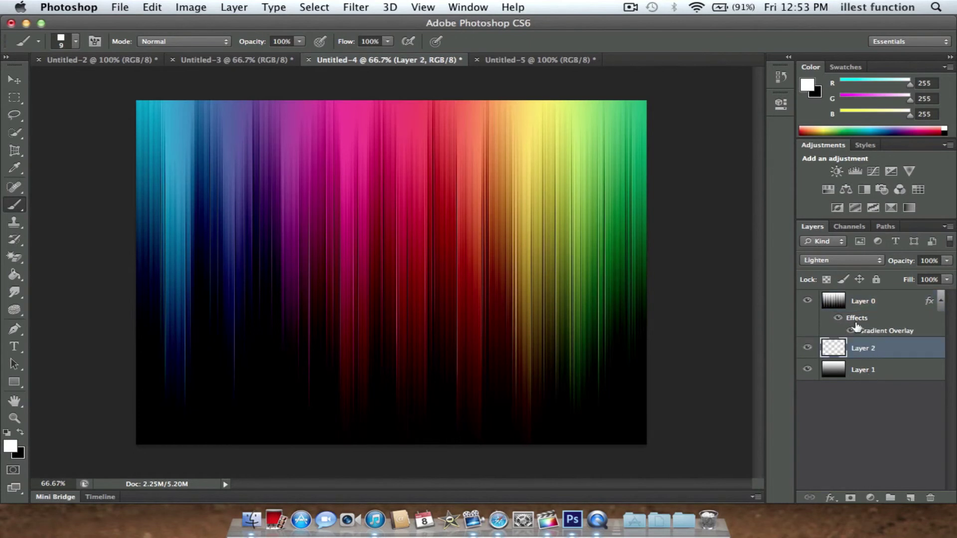
drag(870, 318, 865, 387)
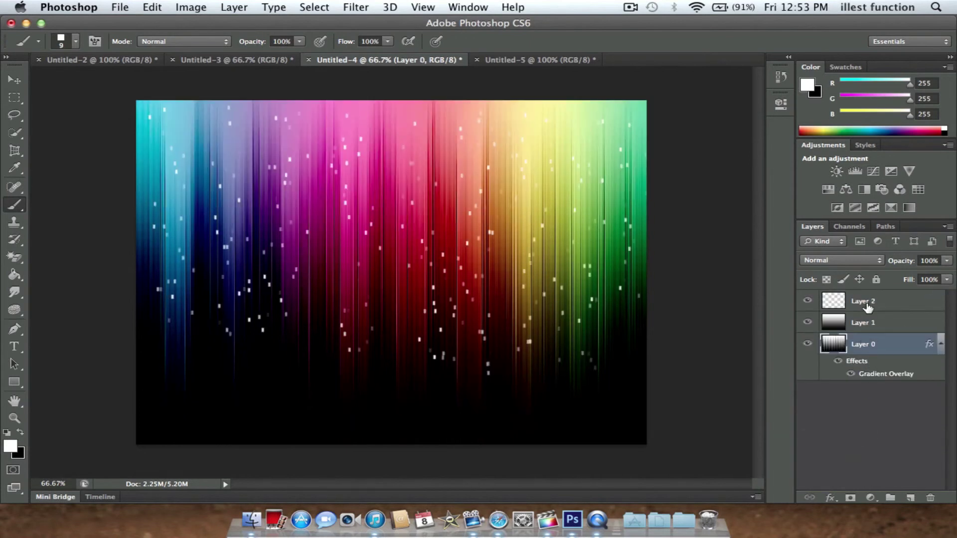
drag(863, 323, 866, 335)
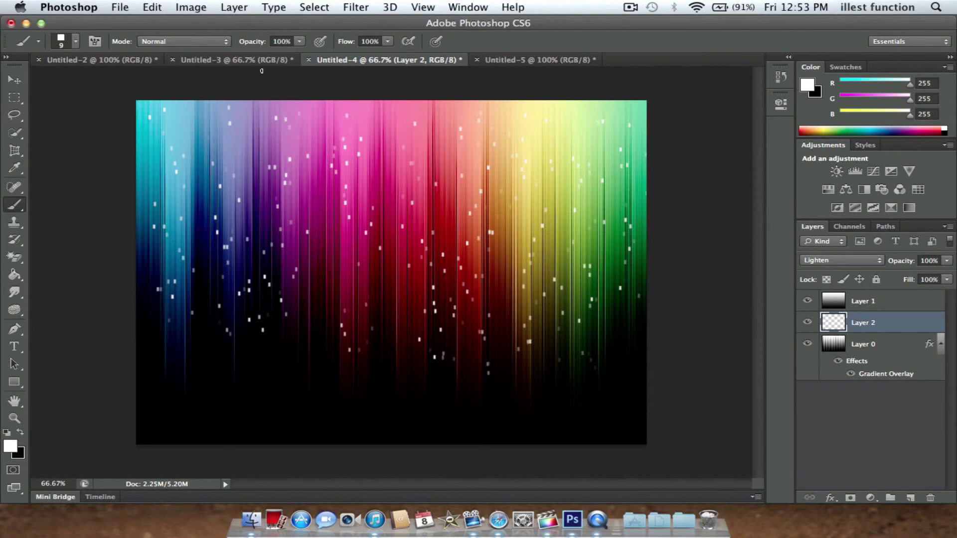
Return to Untitled-4 and select Layer 1, leaving its blending options unchanged
click(246, 64)
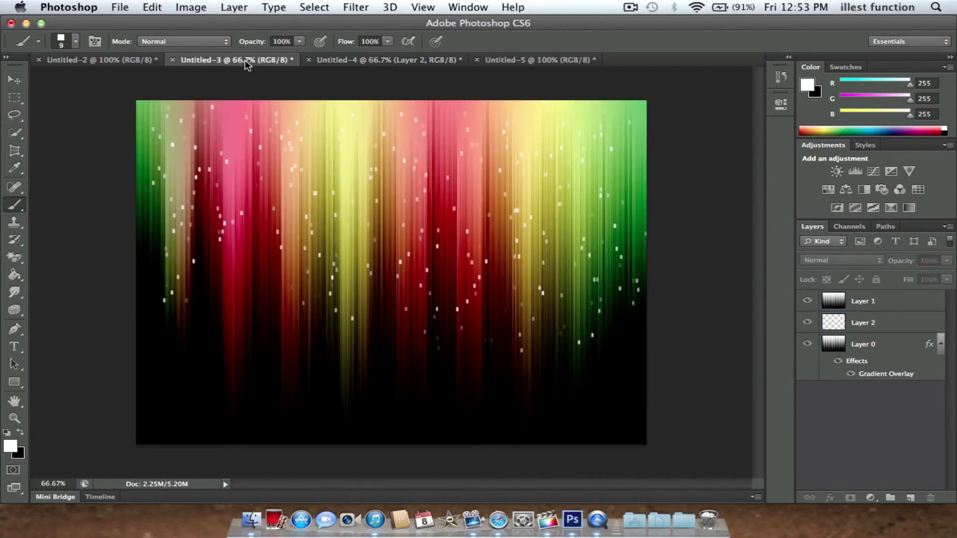
click(355, 59)
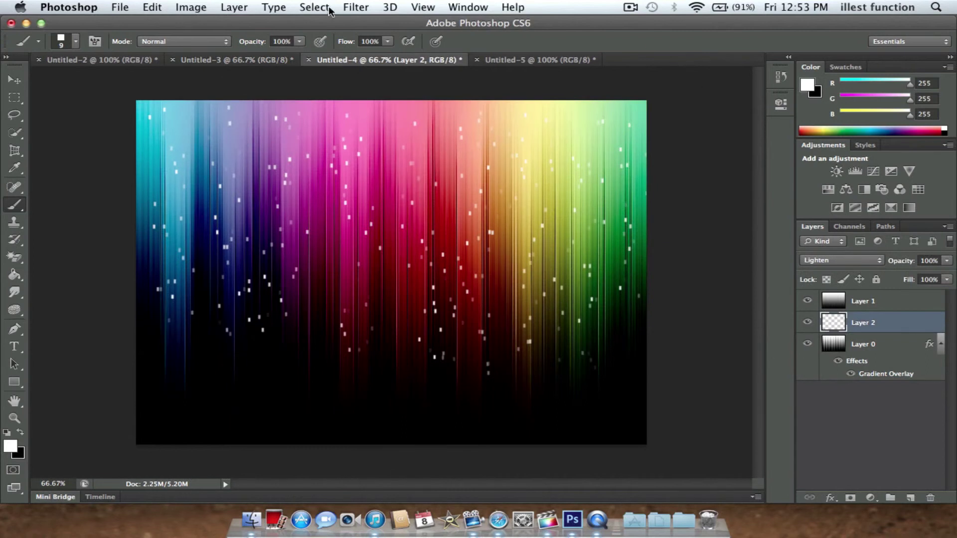
click(866, 302)
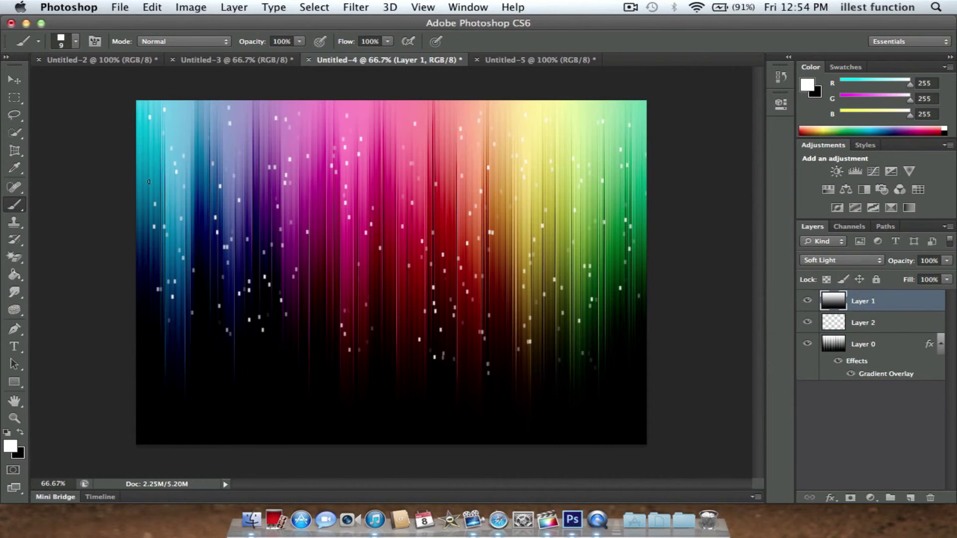
double_click(894, 304)
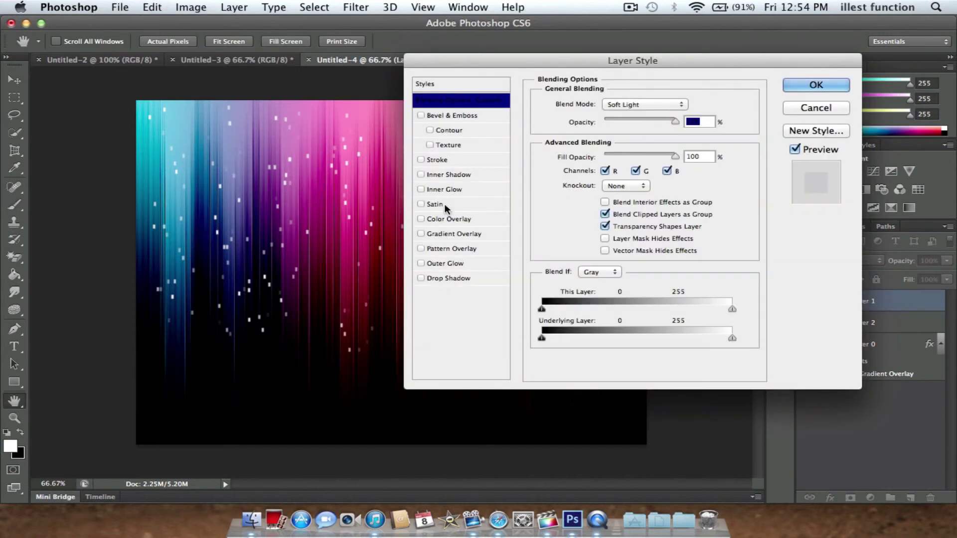
click(829, 111)
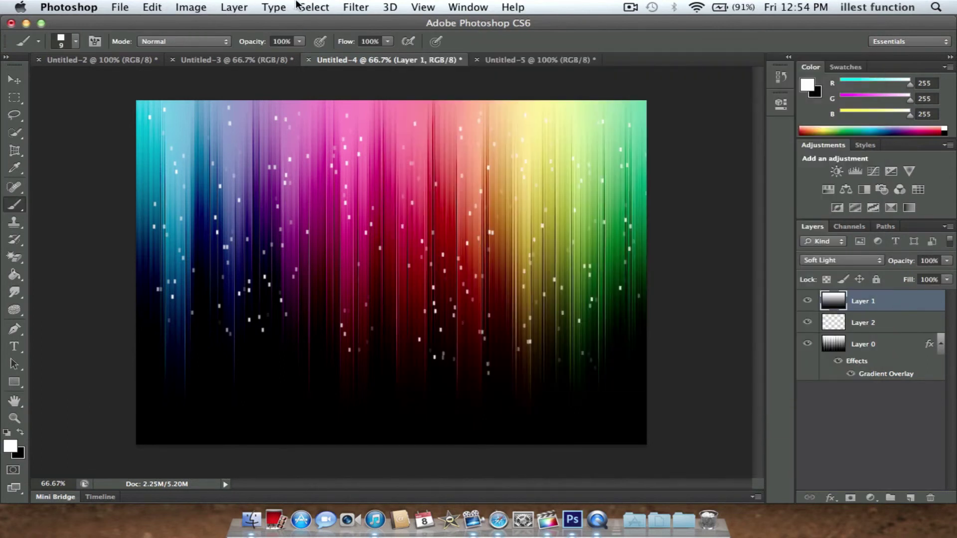
Apply the Distort > Wave filter with Square type to Layer 1
click(356, 7)
mouse_move(438, 177)
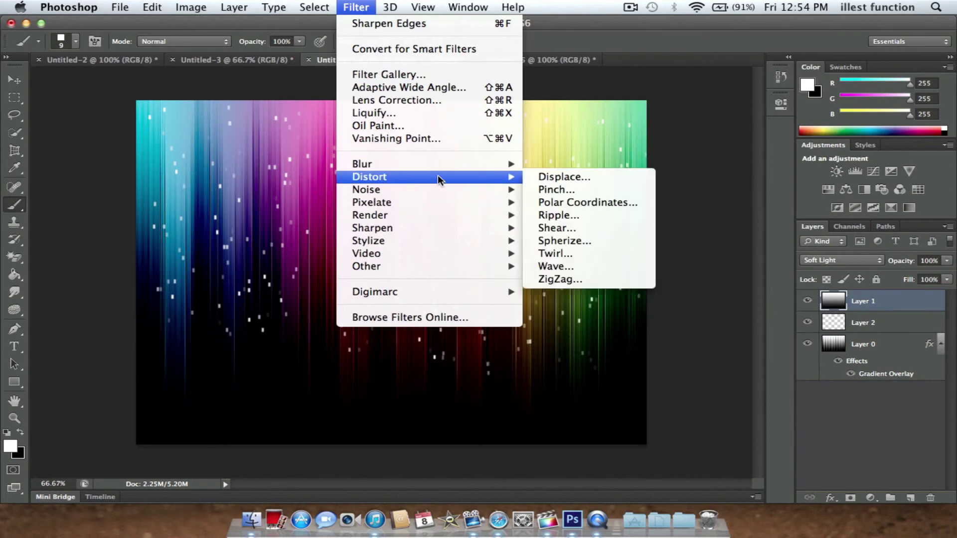
click(573, 266)
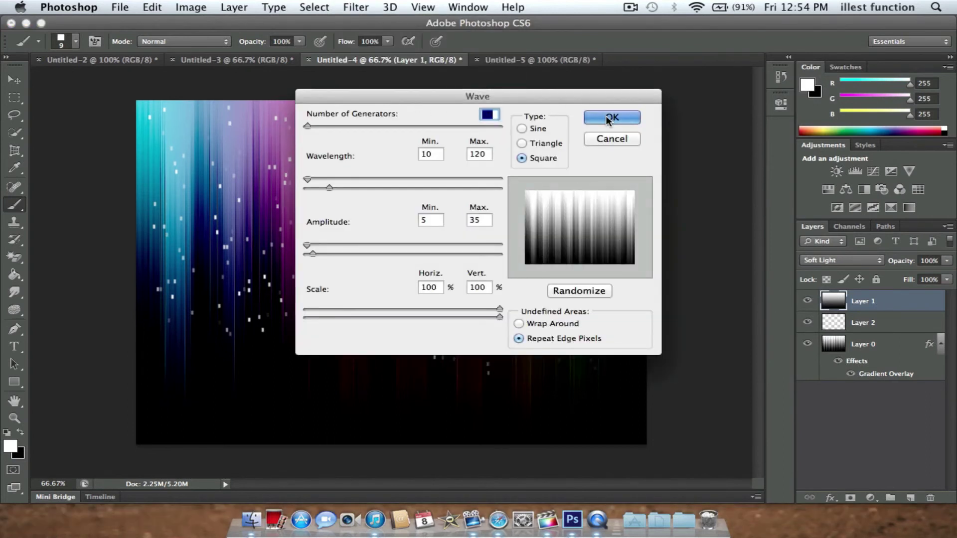
click(606, 116)
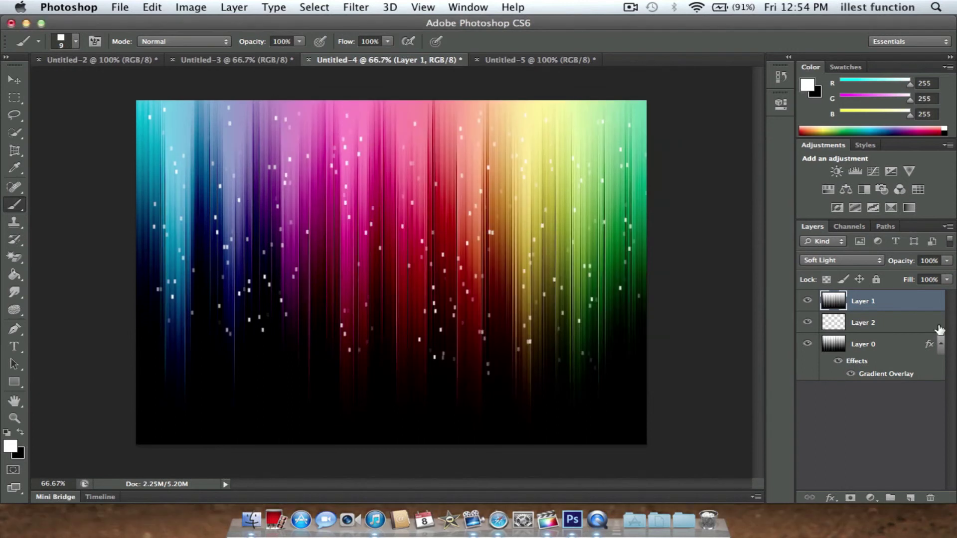
Lower Layer 1's opacity to 71% in its blending options
double_click(895, 302)
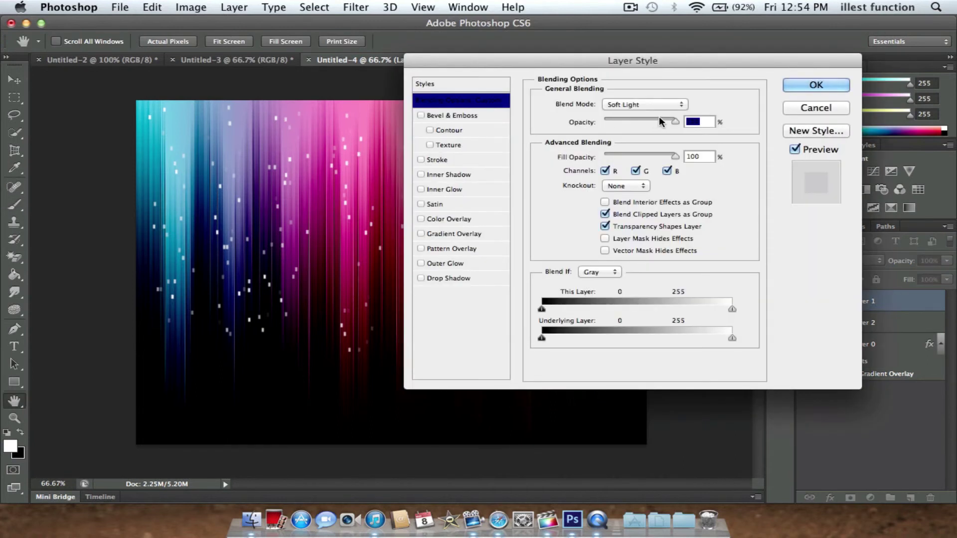
mouse_move(672, 120)
mouse_down()
mouse_move(608, 124)
mouse_move(674, 123)
mouse_move(653, 122)
mouse_up()
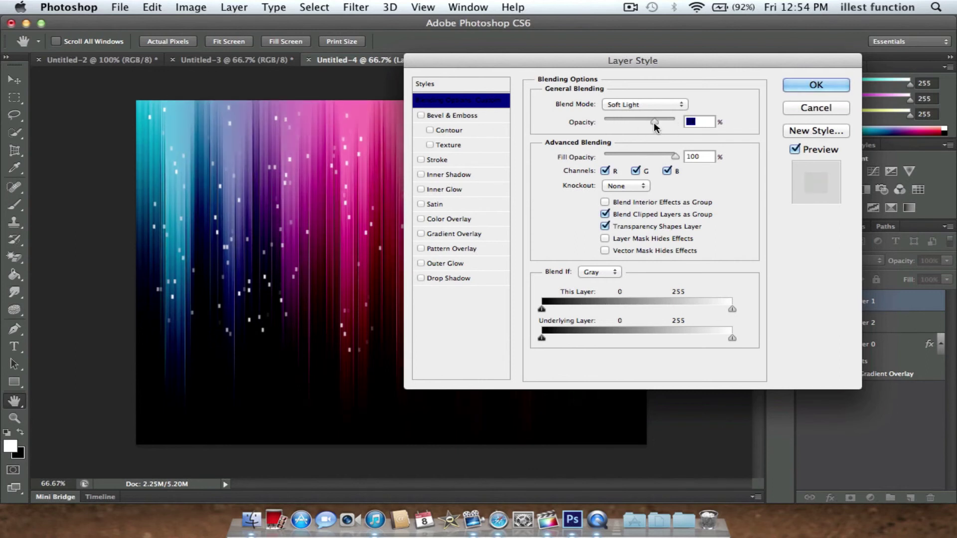
click(815, 85)
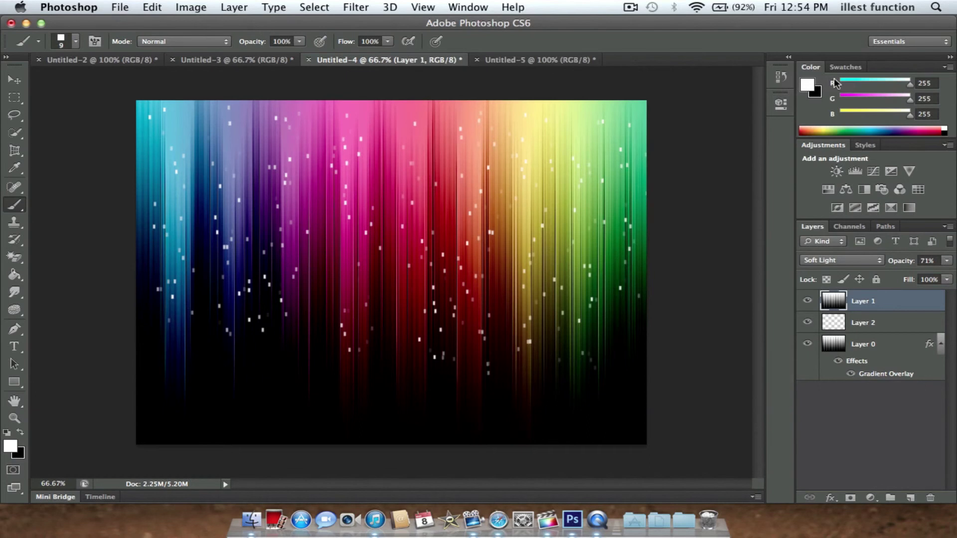
Apply Sharpen Edges to Layer 1, then select the sparkle Layer 2
click(352, 7)
mouse_move(388, 228)
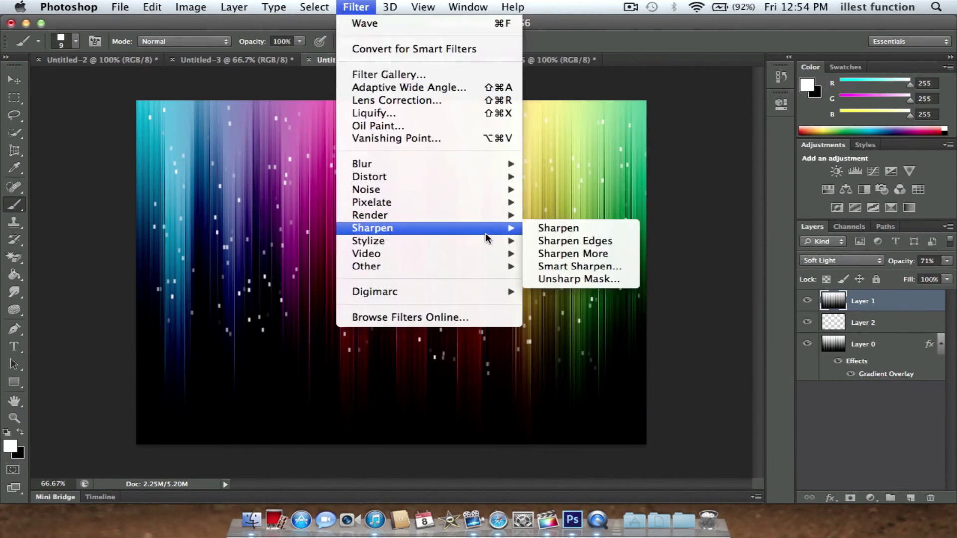
click(543, 244)
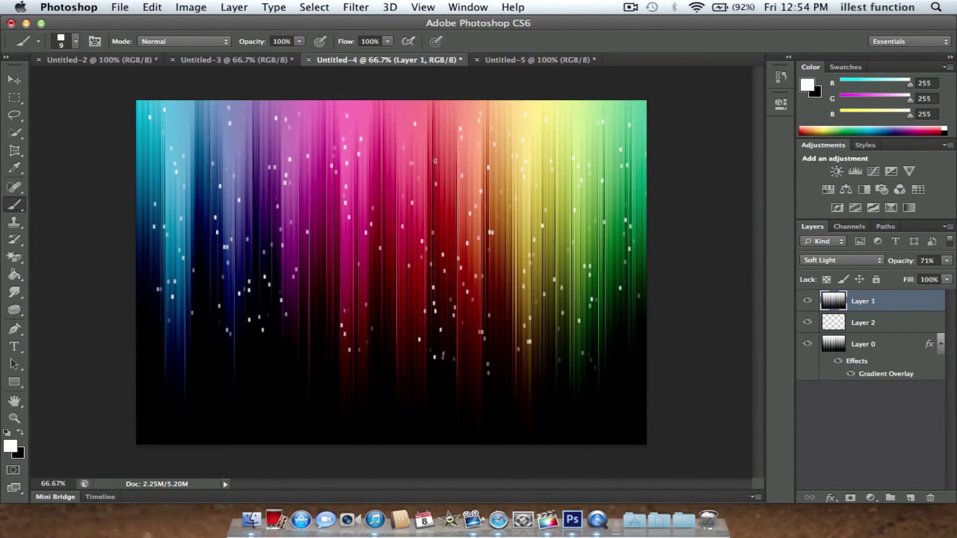
click(872, 323)
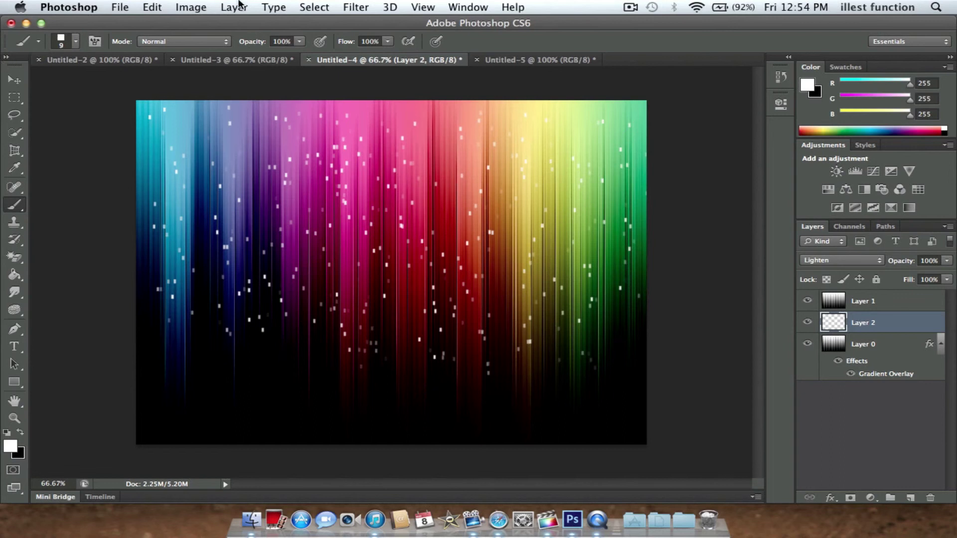
click(499, 520)
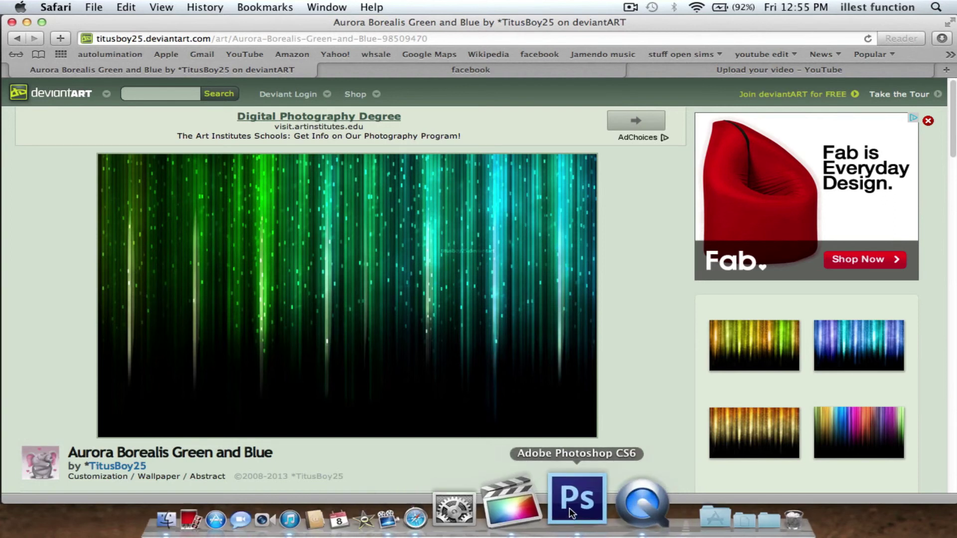
click(562, 498)
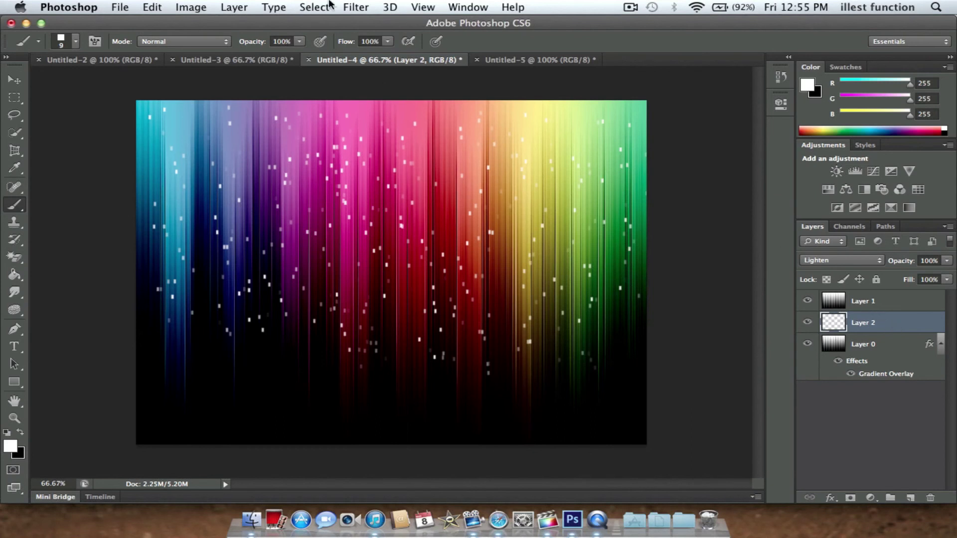
Apply Wave with 10 generators to sparkle Layer 2, then review Layer 1's blending options unchanged
click(355, 7)
mouse_move(445, 183)
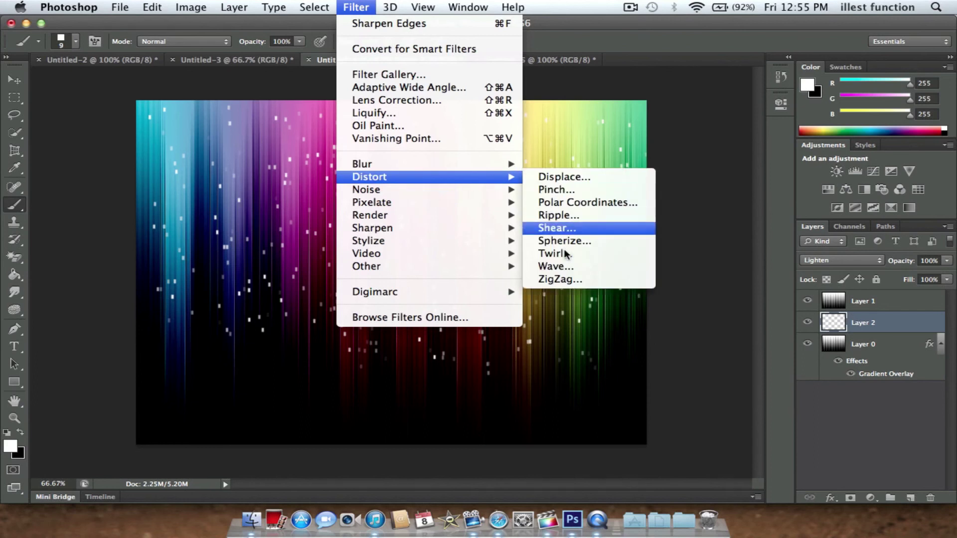
click(571, 269)
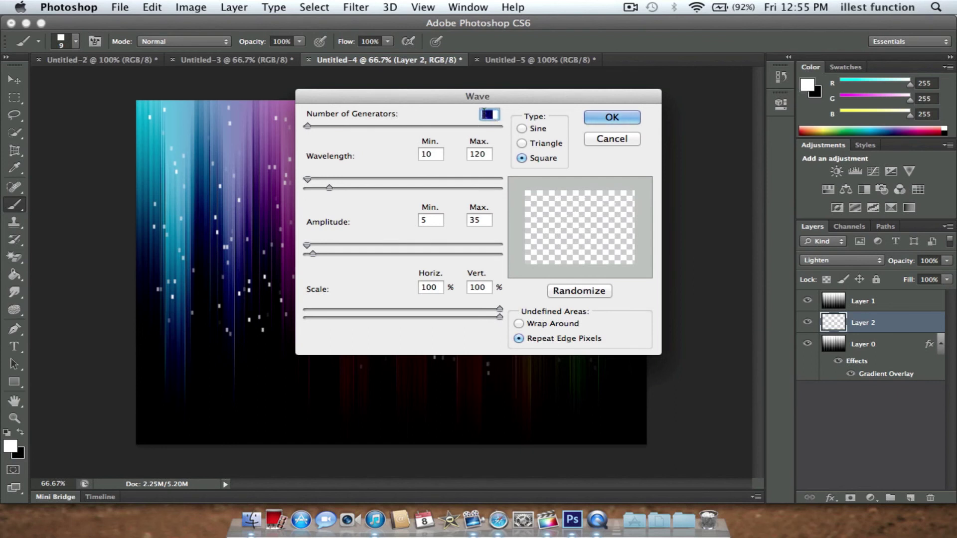
text(10)
click(612, 139)
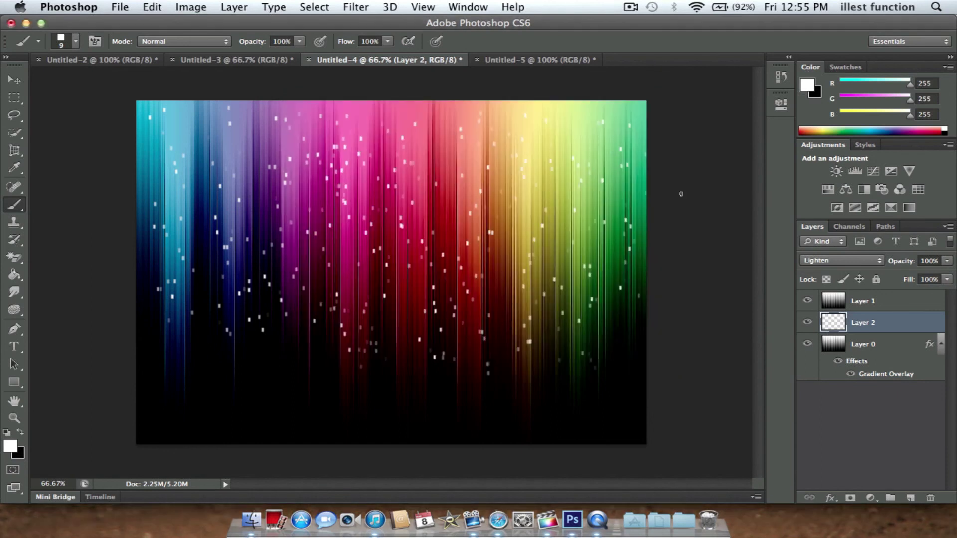
double_click(892, 302)
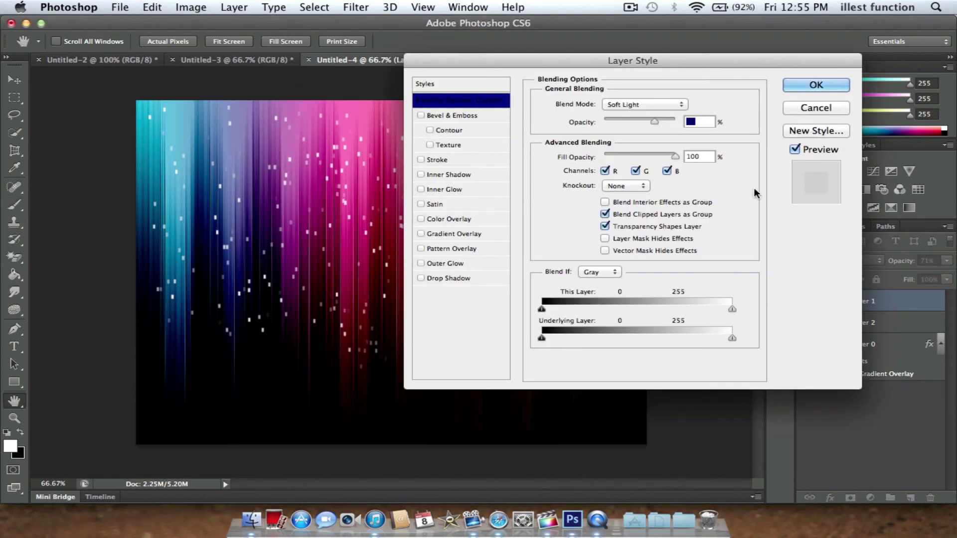
click(814, 107)
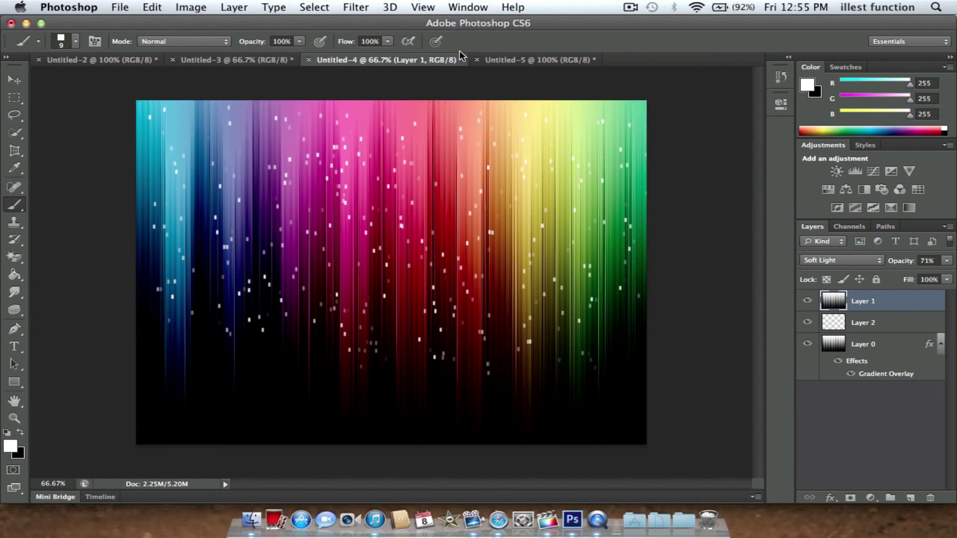
click(310, 59)
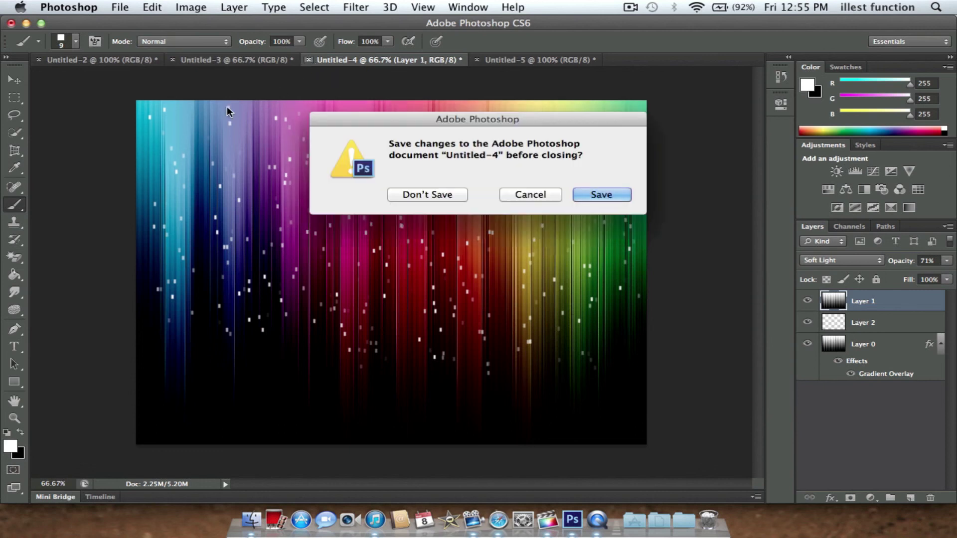
click(541, 194)
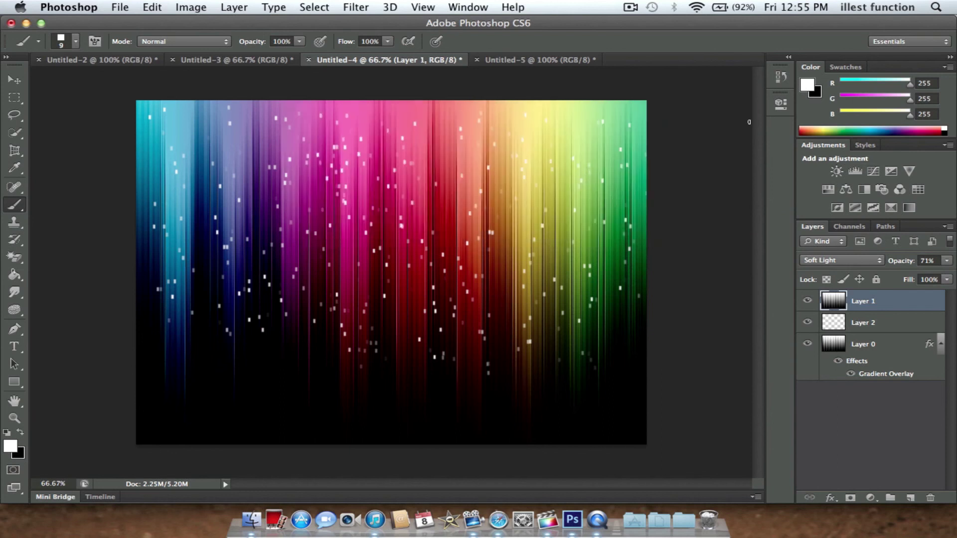